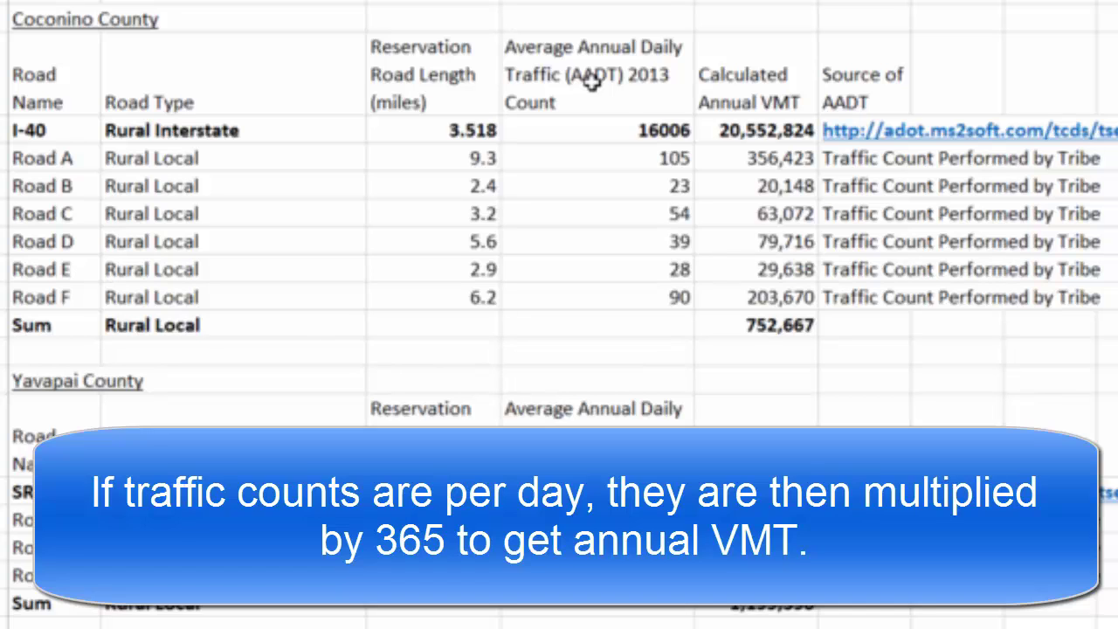
- Examine the AADT counts of I-40 and Road A and the formula behind I-40's calculated annual VMT
left_click(595, 130)
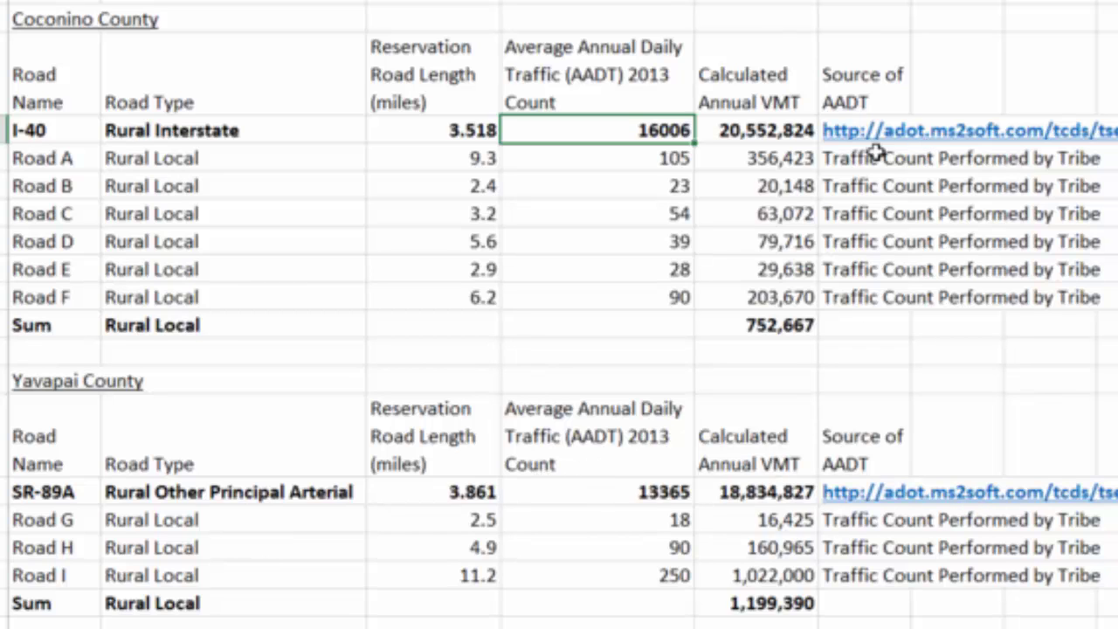
mouse_move(850, 144)
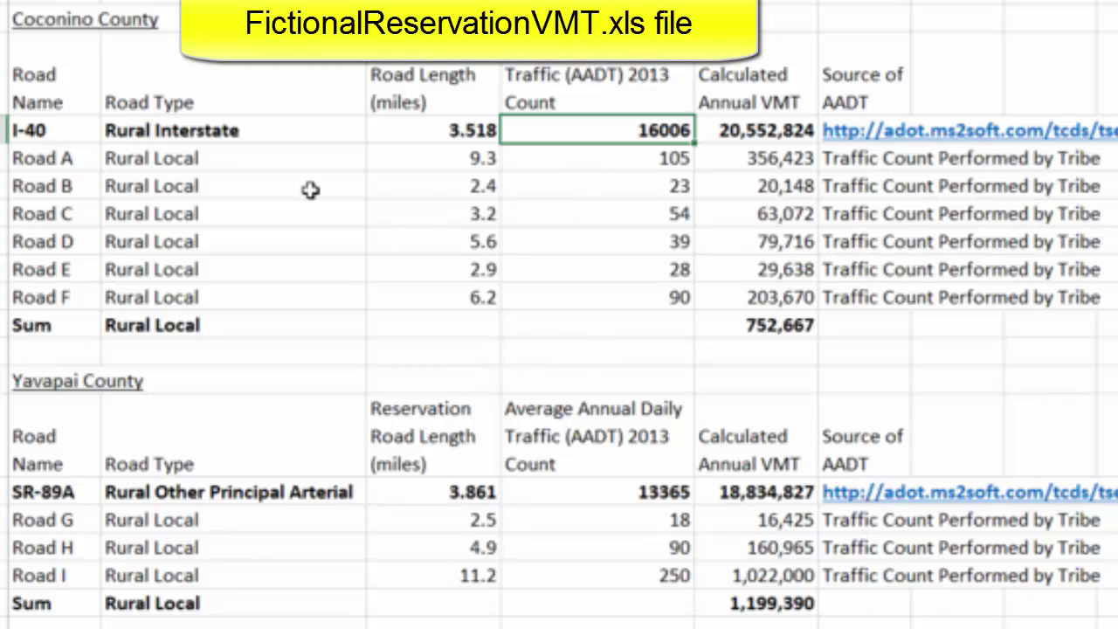
left_click(581, 171)
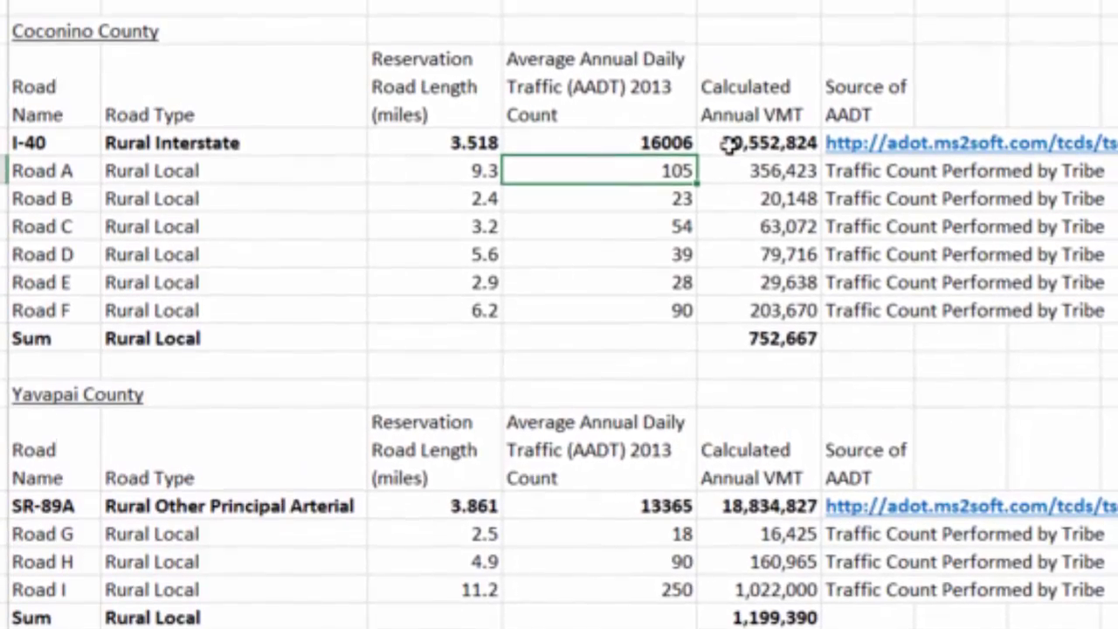
left_click(732, 132)
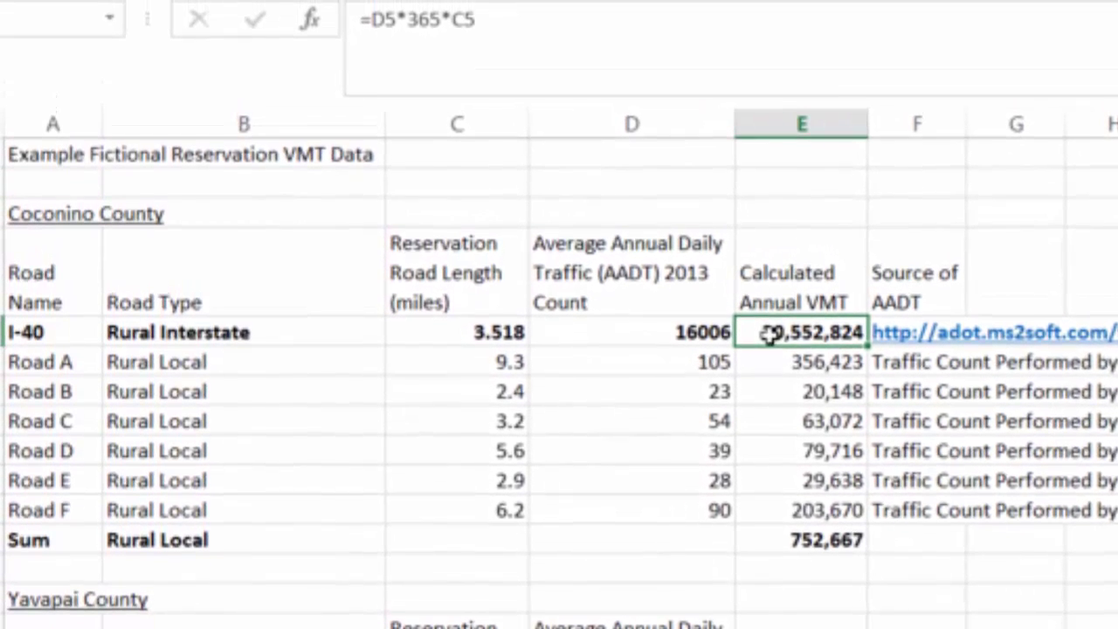
left_click(381, 20)
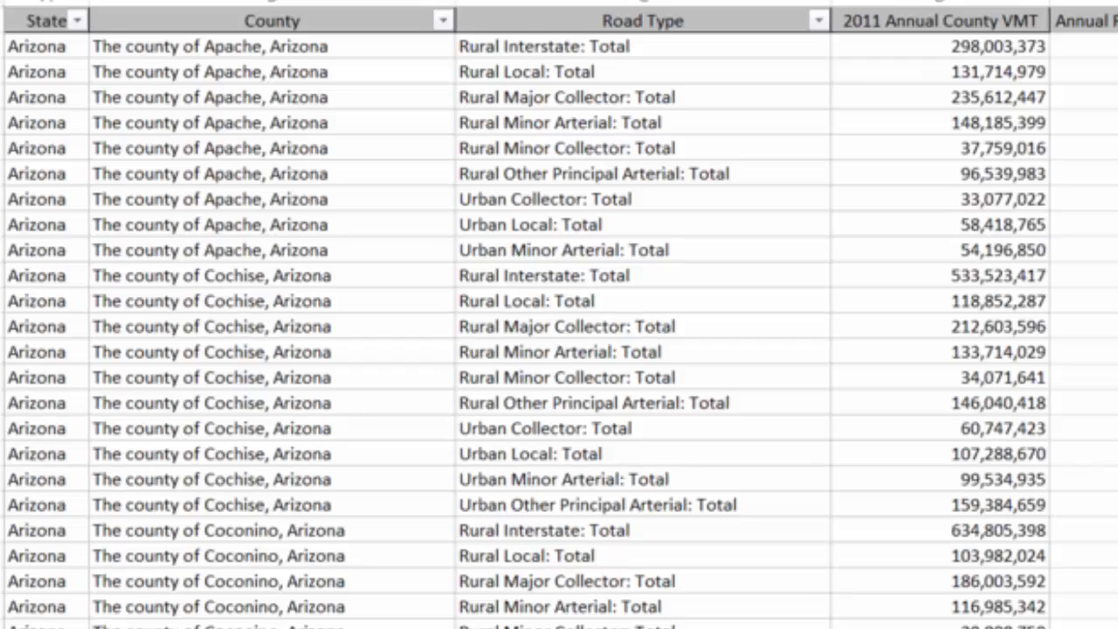
- Filter the State column of the county VMT table to show only Arizona
left_click(78, 21)
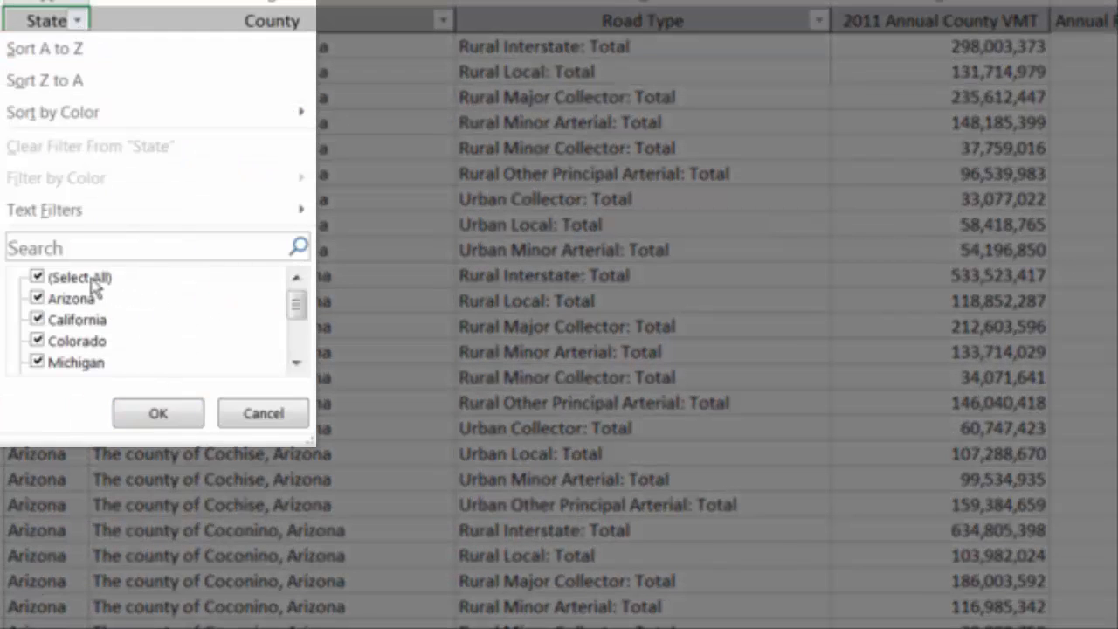
left_click(37, 278)
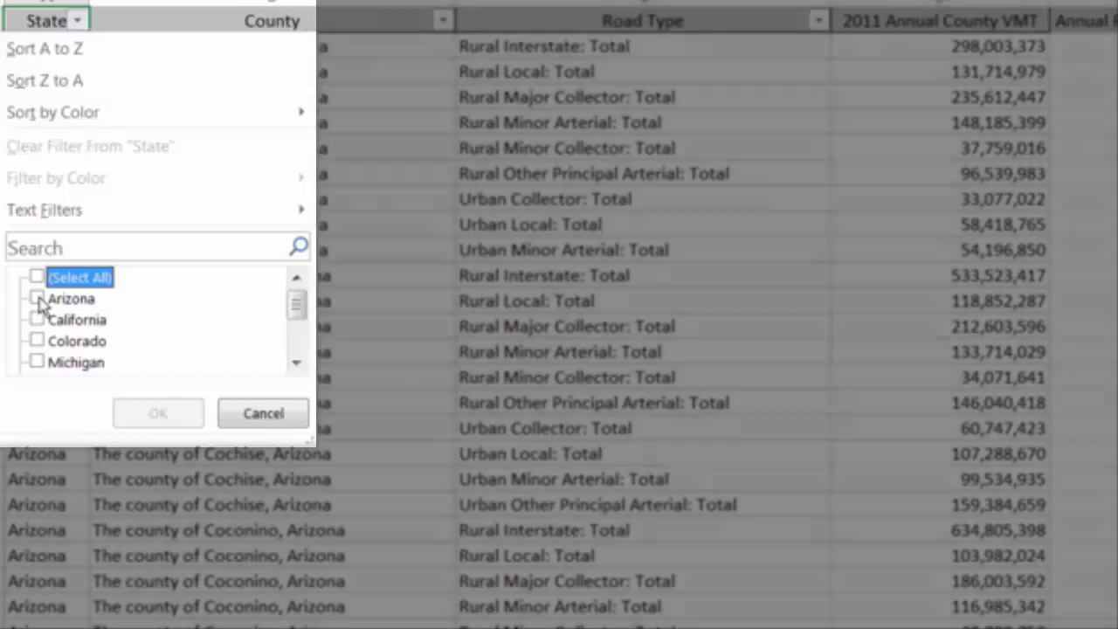
left_click(38, 299)
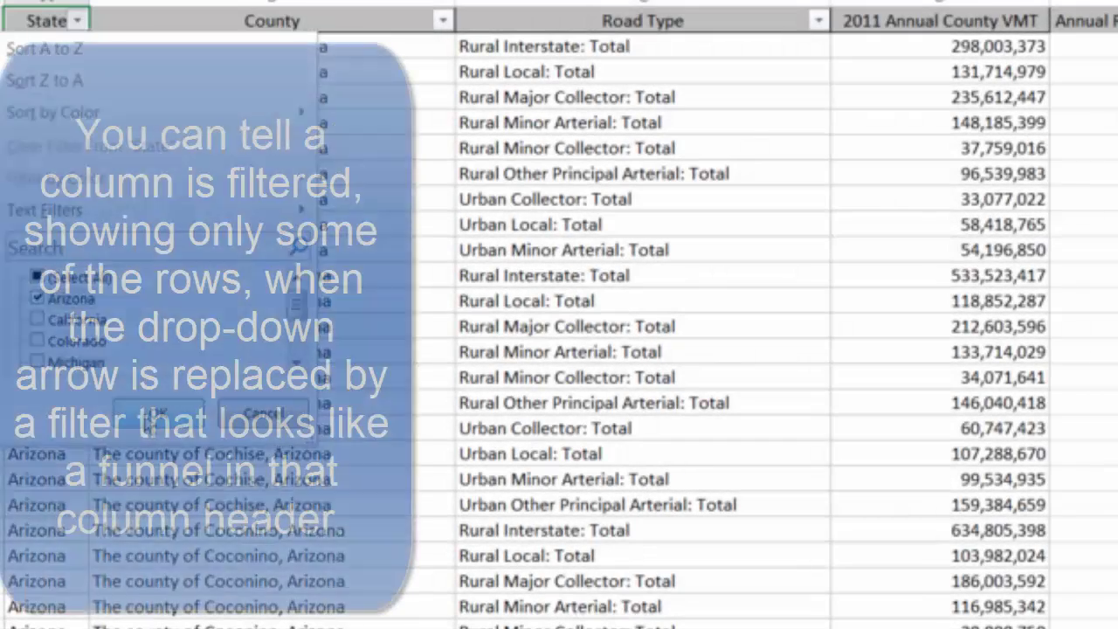
left_click(138, 428)
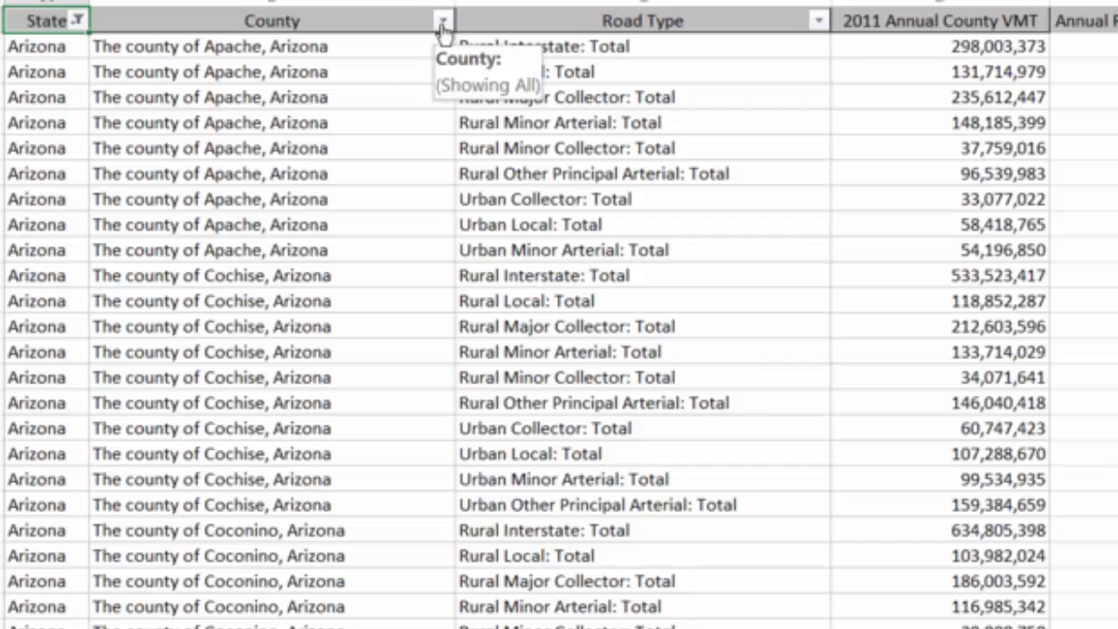
- Filter the County column to show only the counties of Coconino and Yavapai, Arizona
left_click(443, 24)
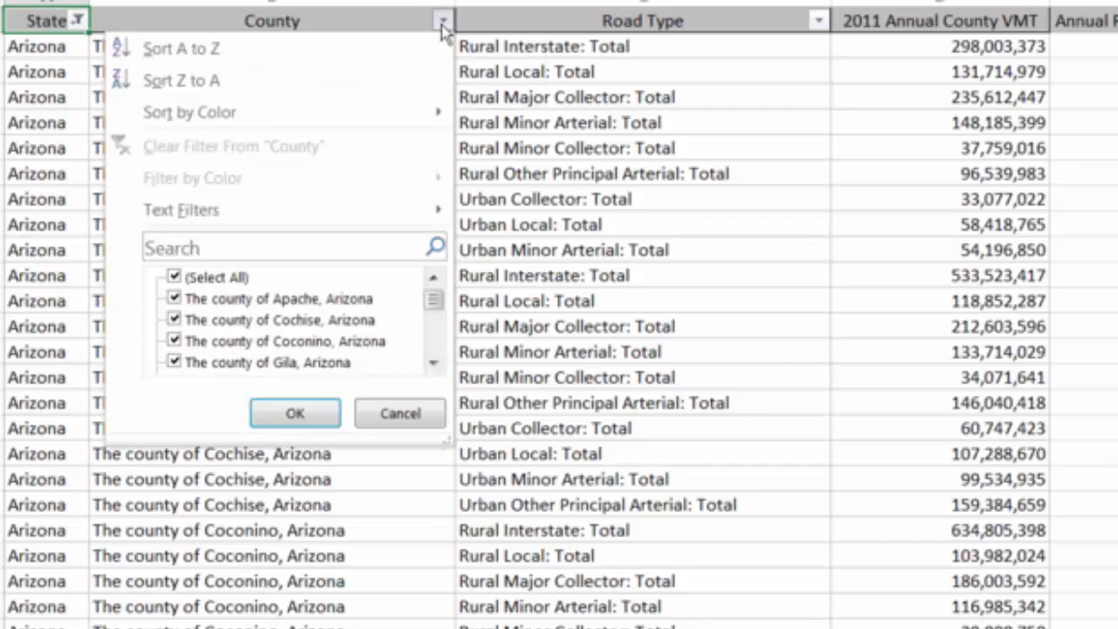
left_click(175, 278)
left_click(176, 278)
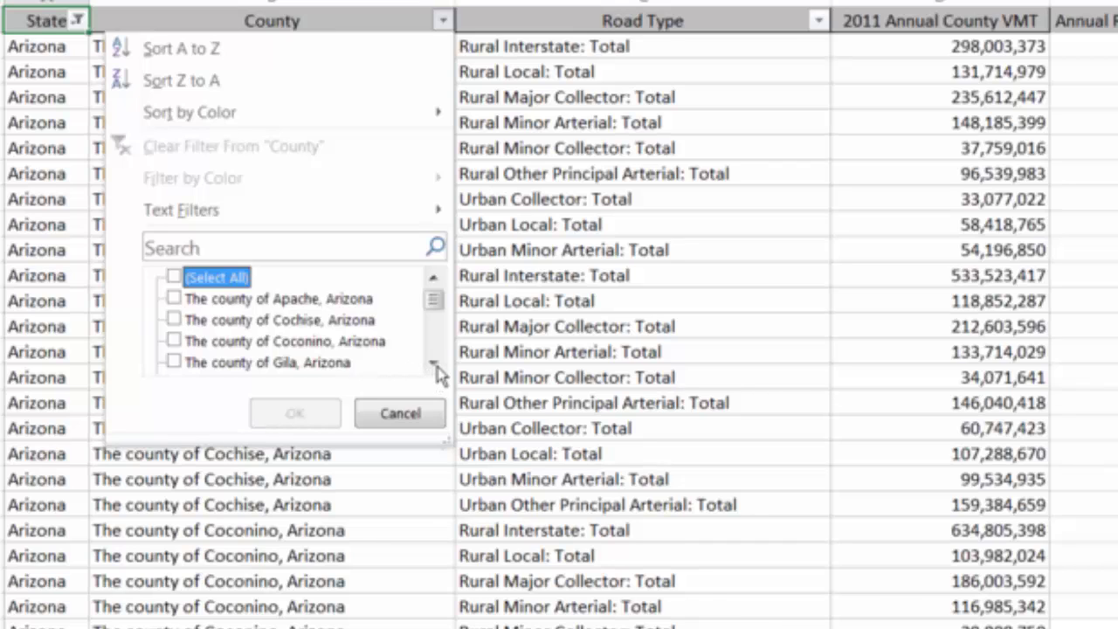
left_click(172, 342)
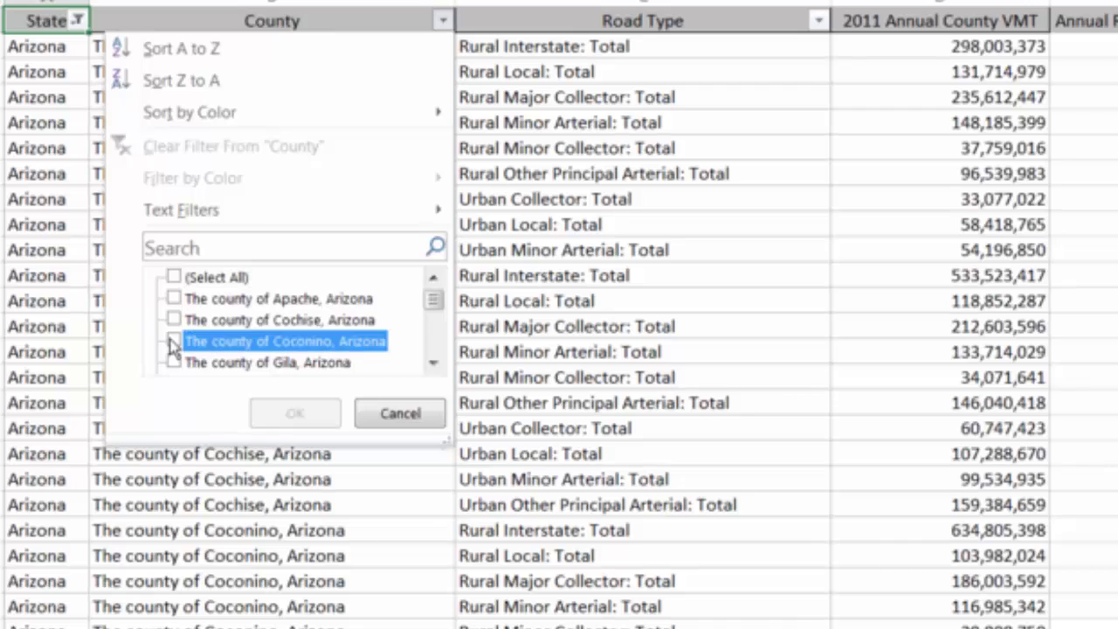
left_click(433, 362)
left_click(433, 363)
left_click(432, 363)
left_click(433, 362)
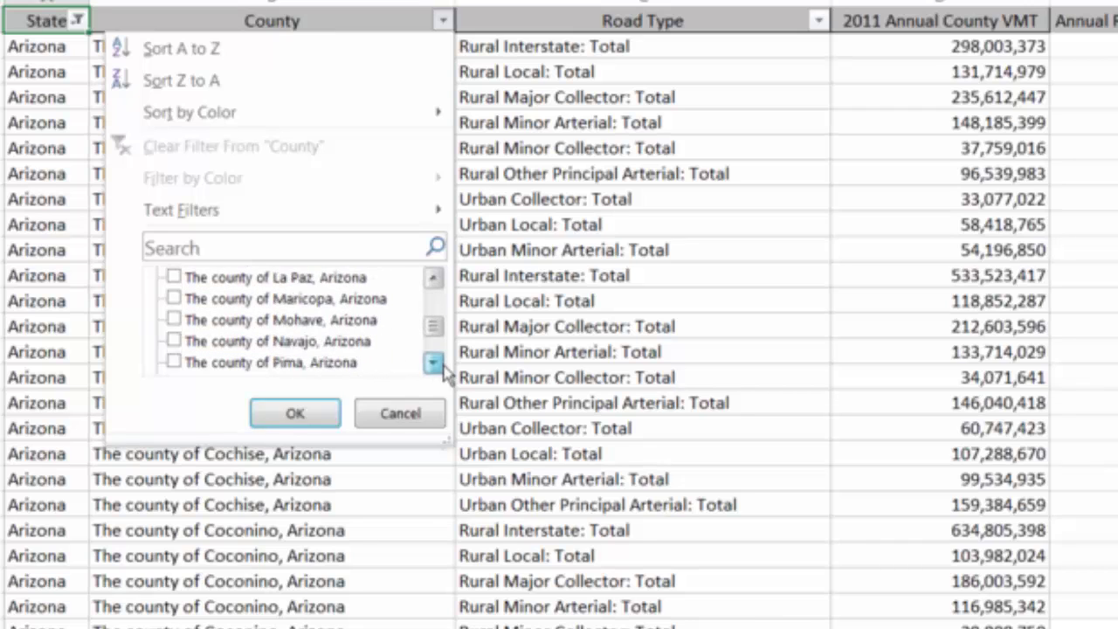
left_click(432, 363)
left_click(433, 363)
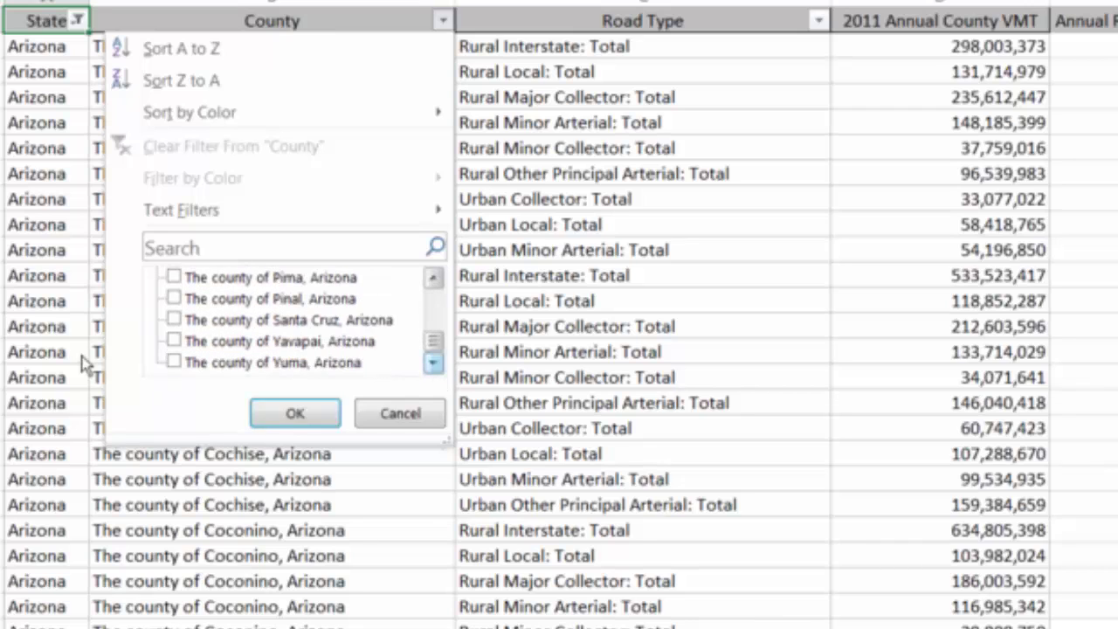
left_click(174, 341)
left_click(294, 414)
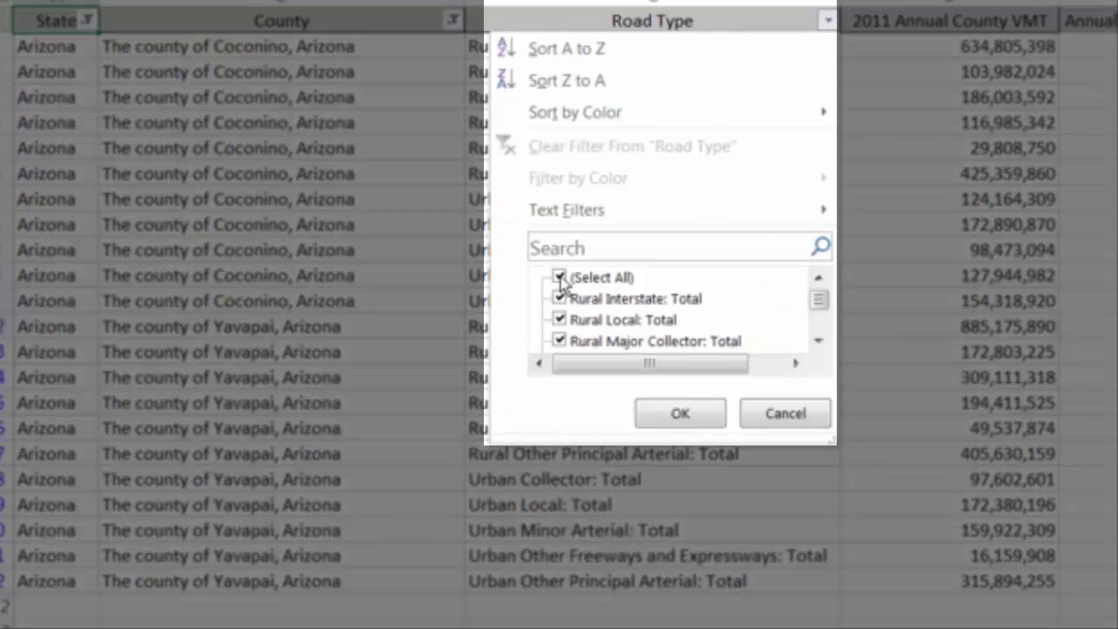
- Filter the Road Type column to Rural Interstate, Rural Local and Rural Other Principal Arterial totals
left_click(560, 278)
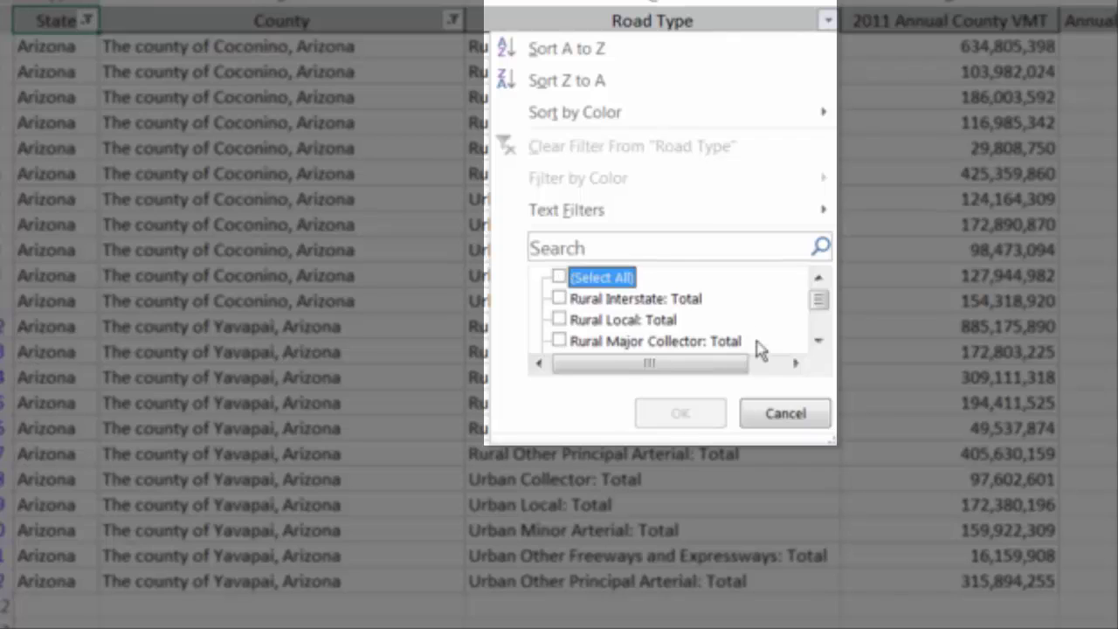
left_click(817, 343)
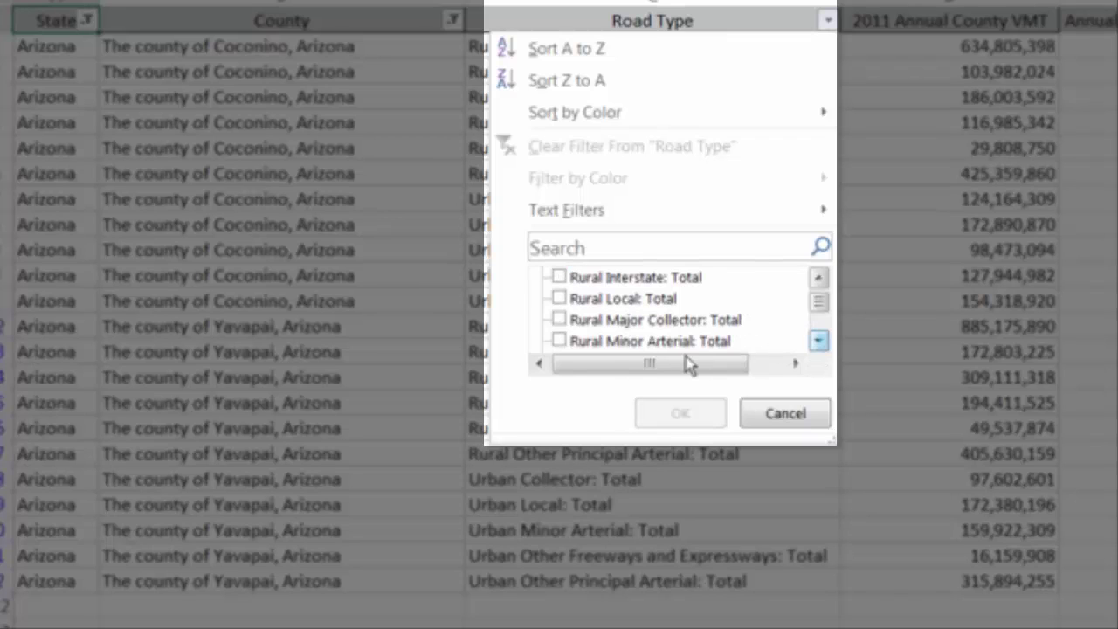
left_click(558, 278)
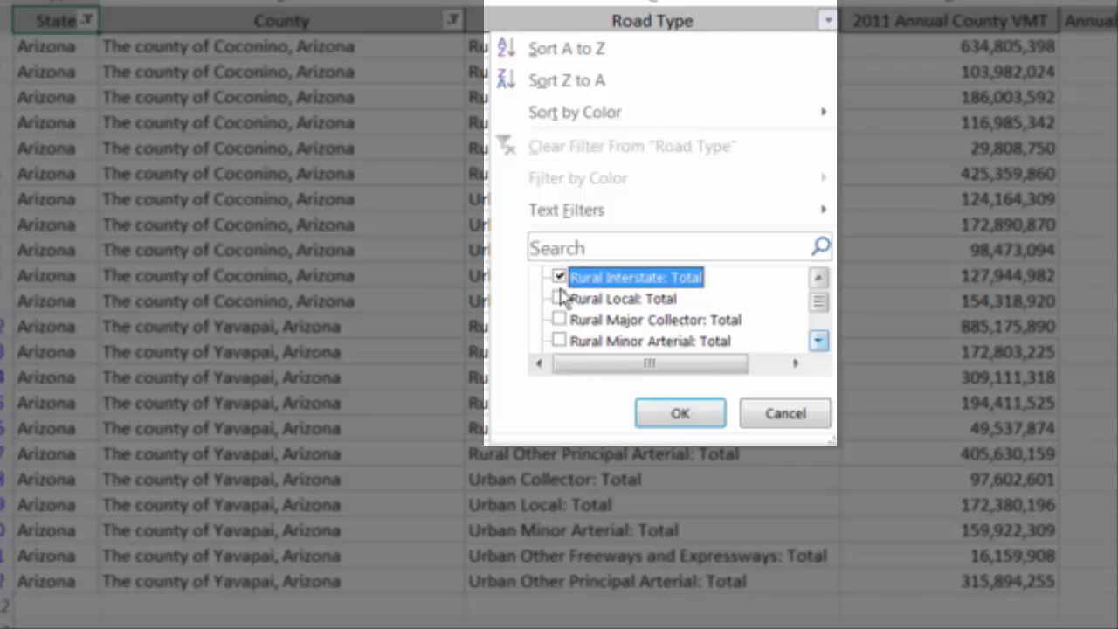
left_click(560, 299)
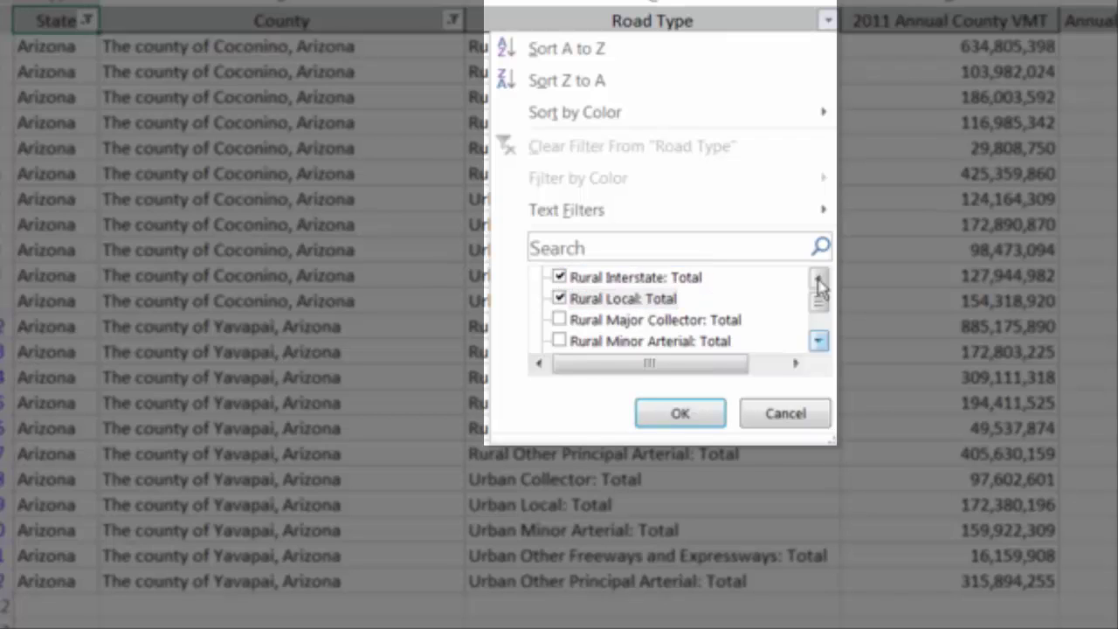
scroll(607, 319, "down", 1)
left_click(558, 320)
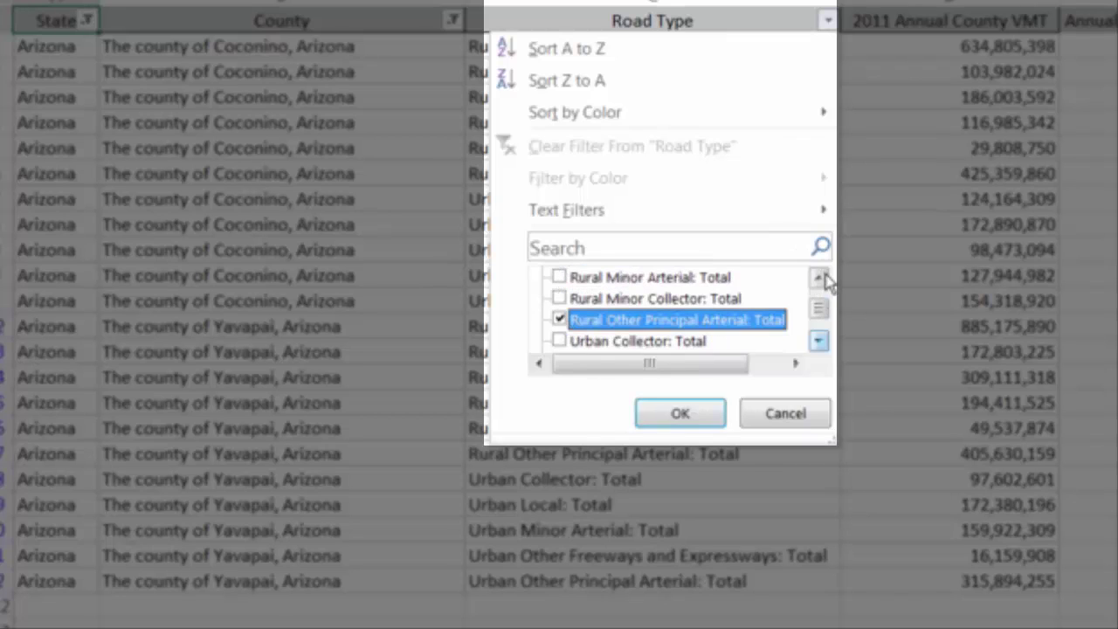
double_click(818, 278)
left_click(818, 278)
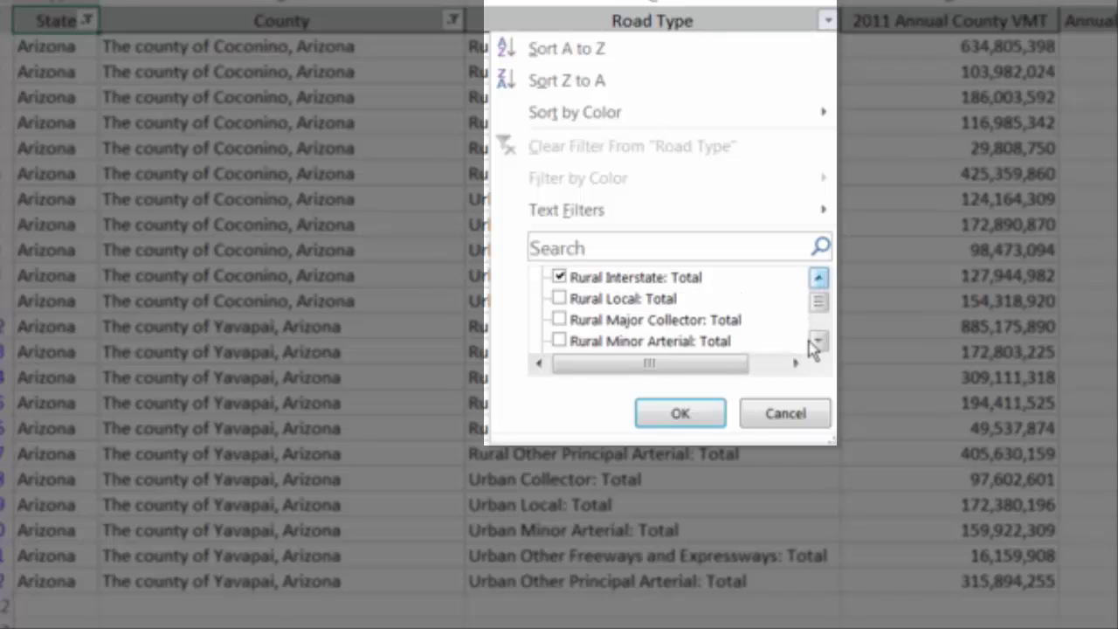
left_click(559, 299)
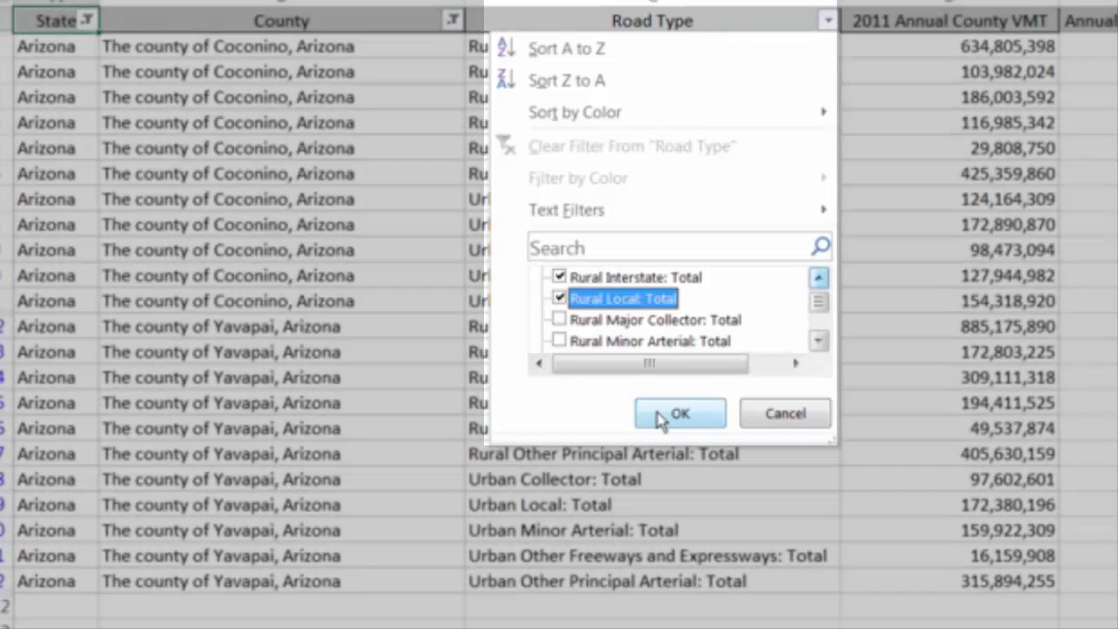
left_click(661, 416)
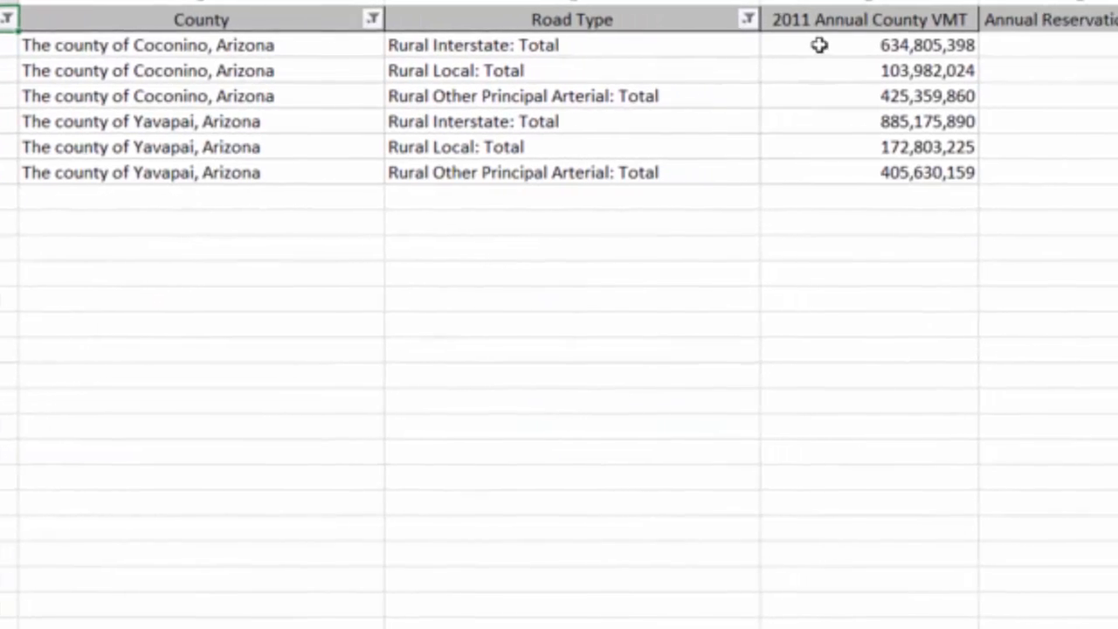
- Copy I-40's calculated annual VMT for Coconino County from the FictionalReservationVMT.xls workbook
left_click(956, 48)
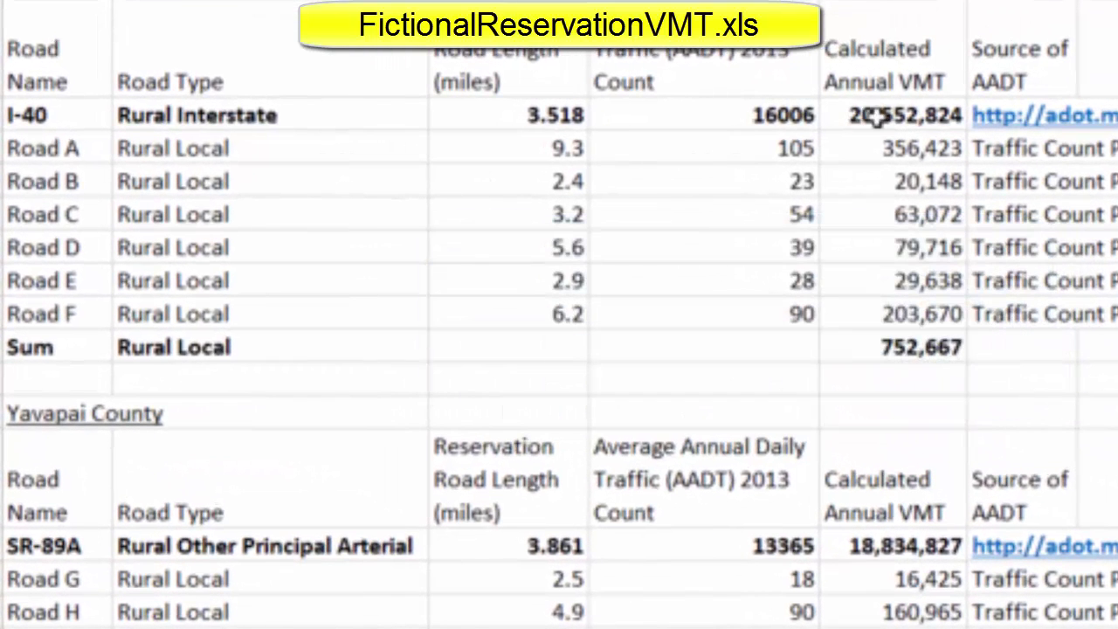
left_click(878, 118)
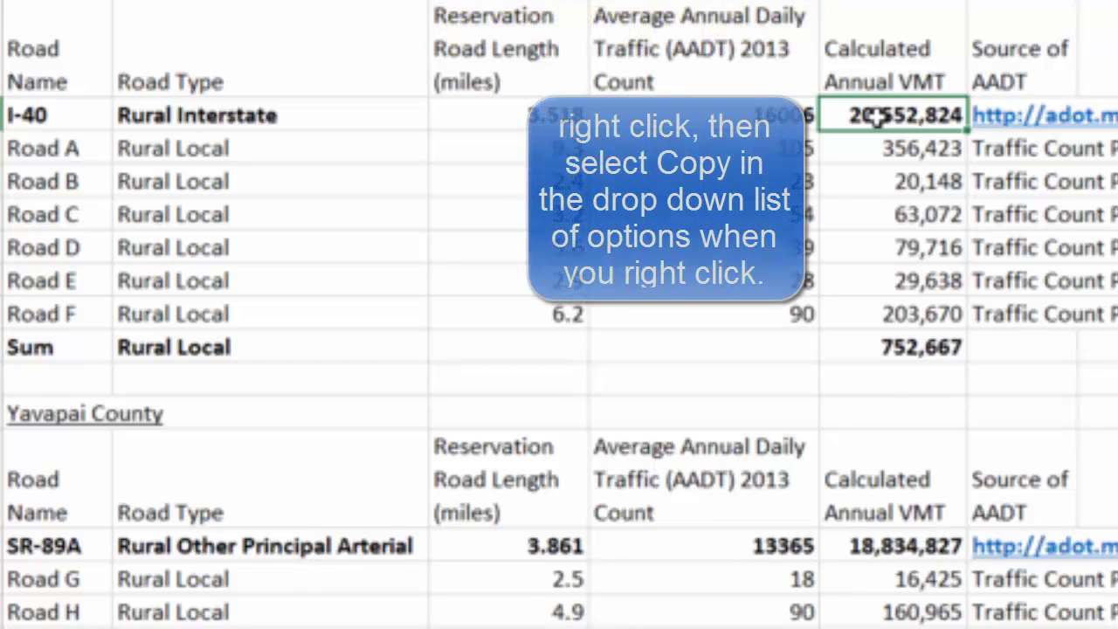
right_click(879, 118)
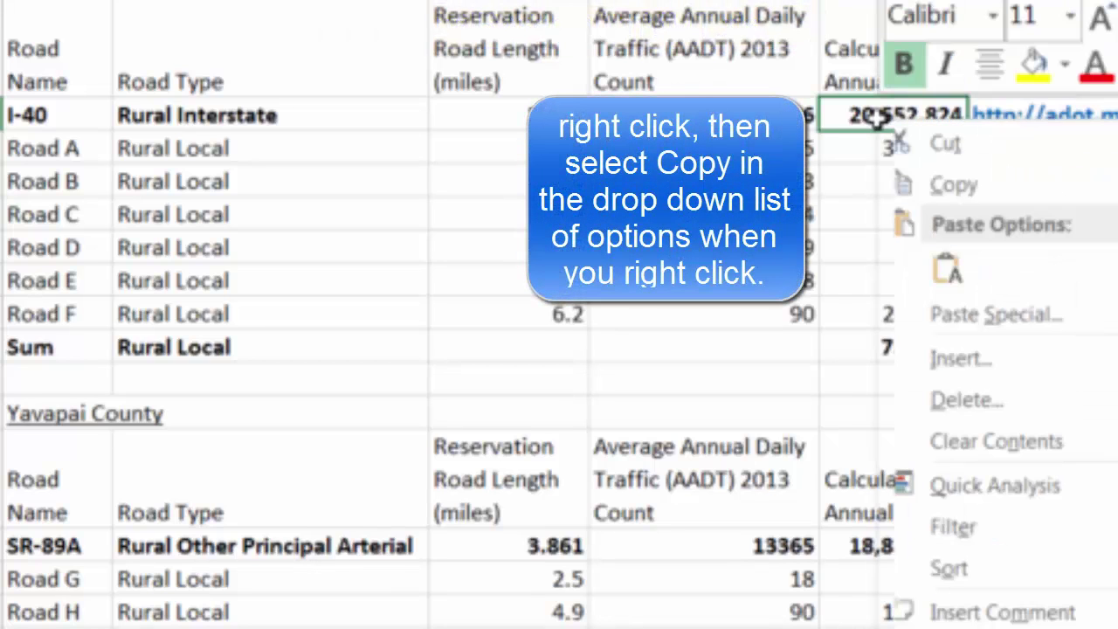
left_click(950, 185)
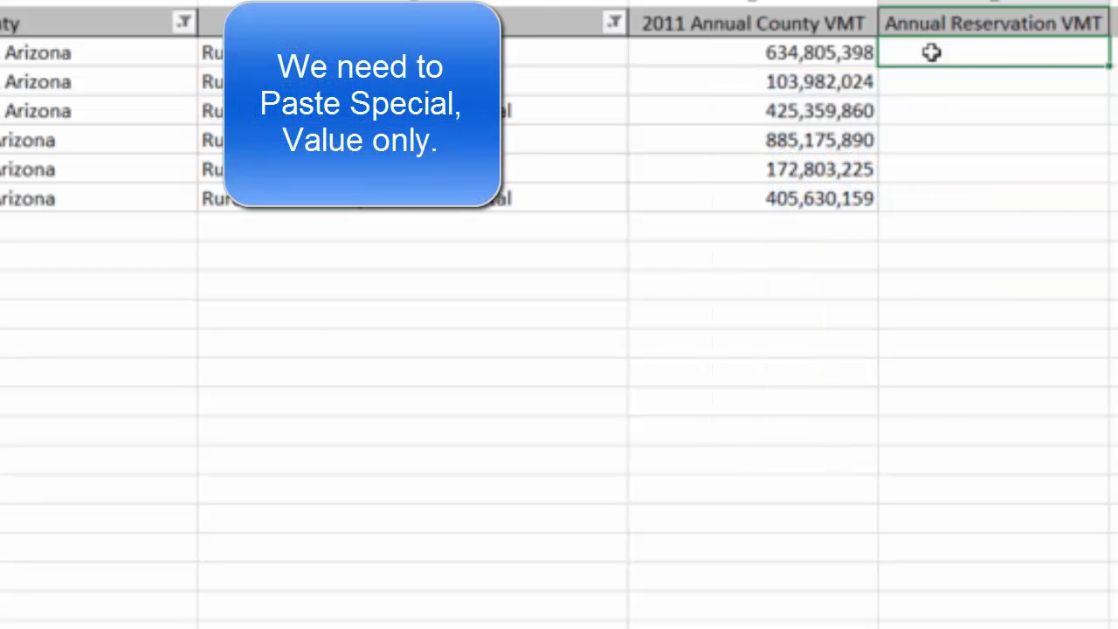
- Paste the copied VMT as values only into Annual Reservation VMT for Coconino's Rural Interstate row, and inspect that row's Ratio formula
right_click(931, 52)
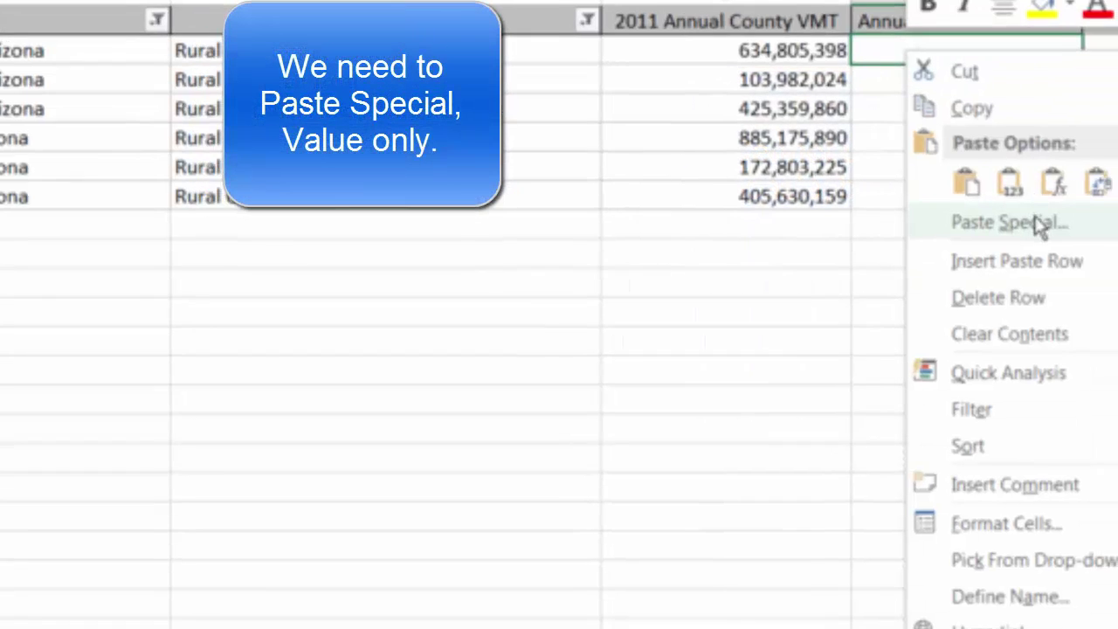
mouse_move(1039, 225)
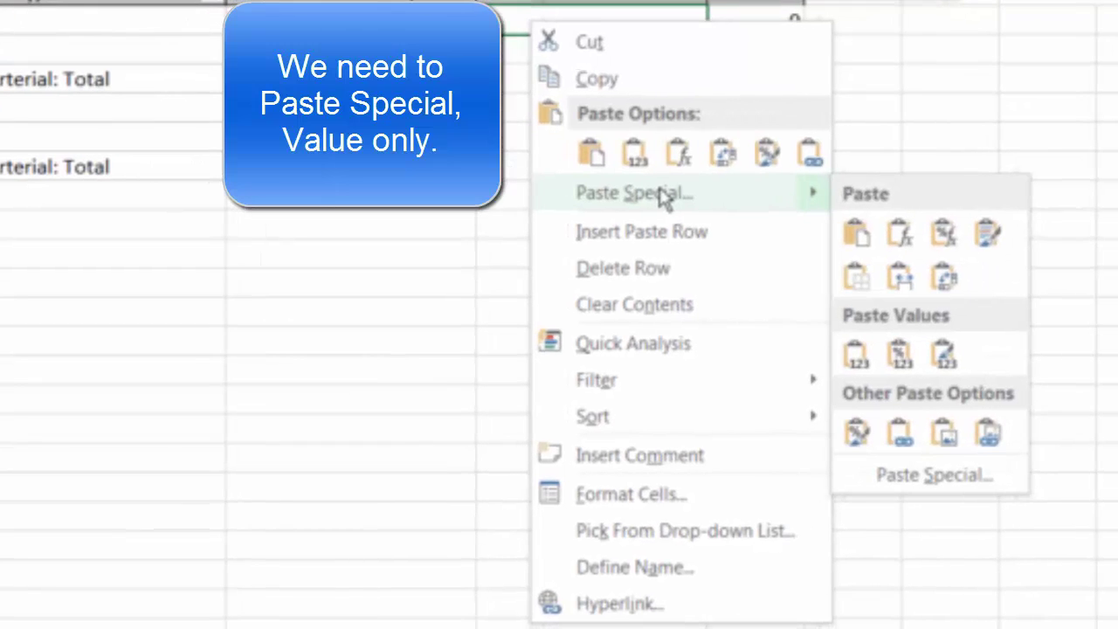
left_click(899, 485)
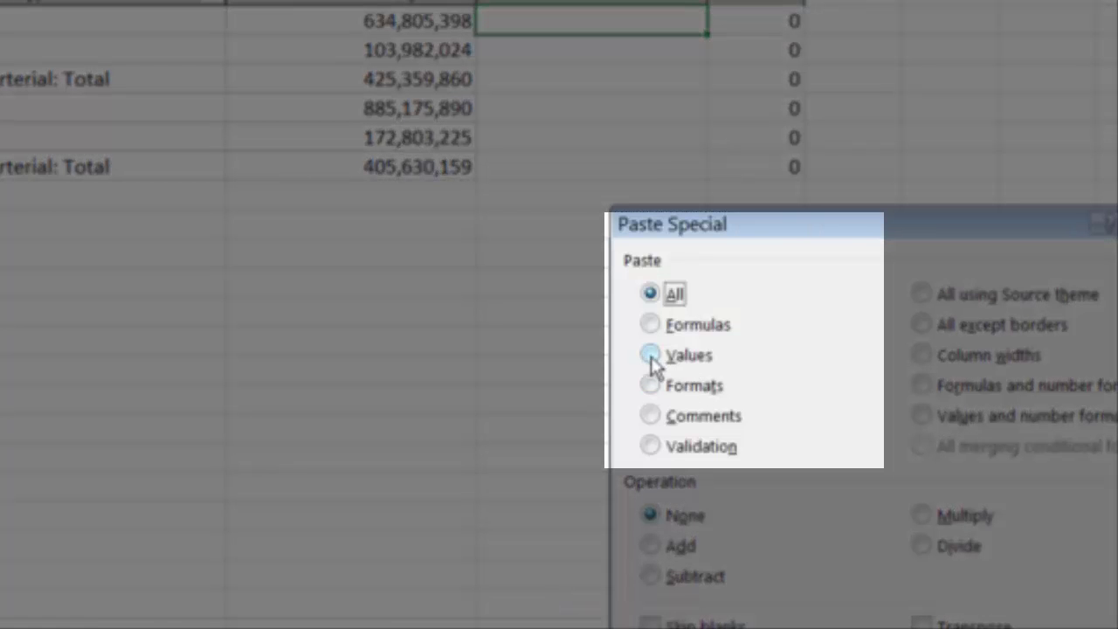
left_click(651, 356)
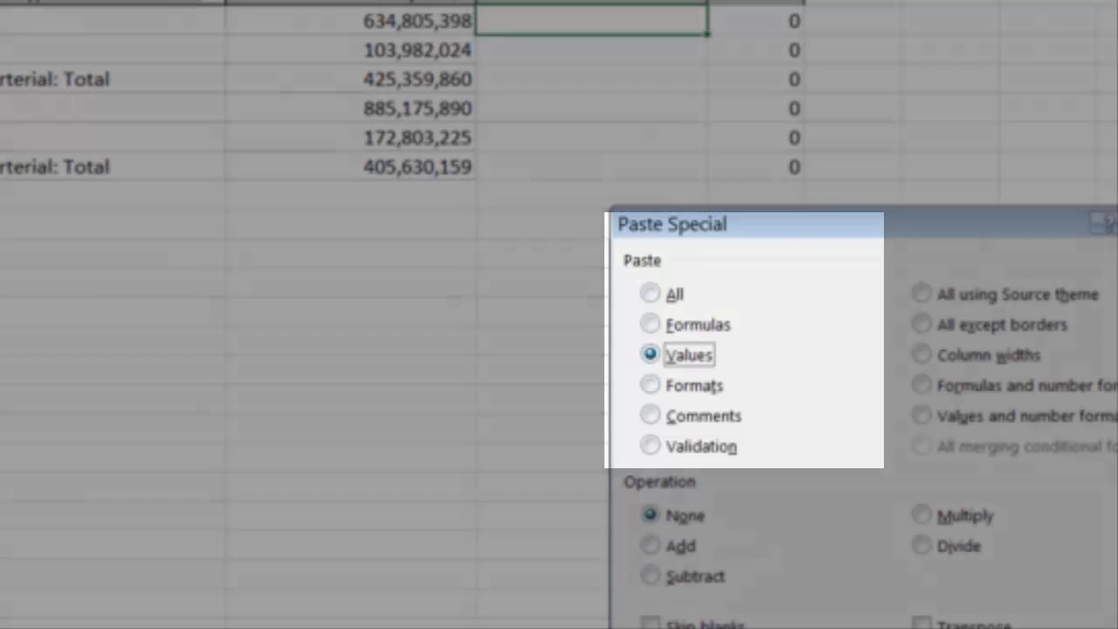
key("Return")
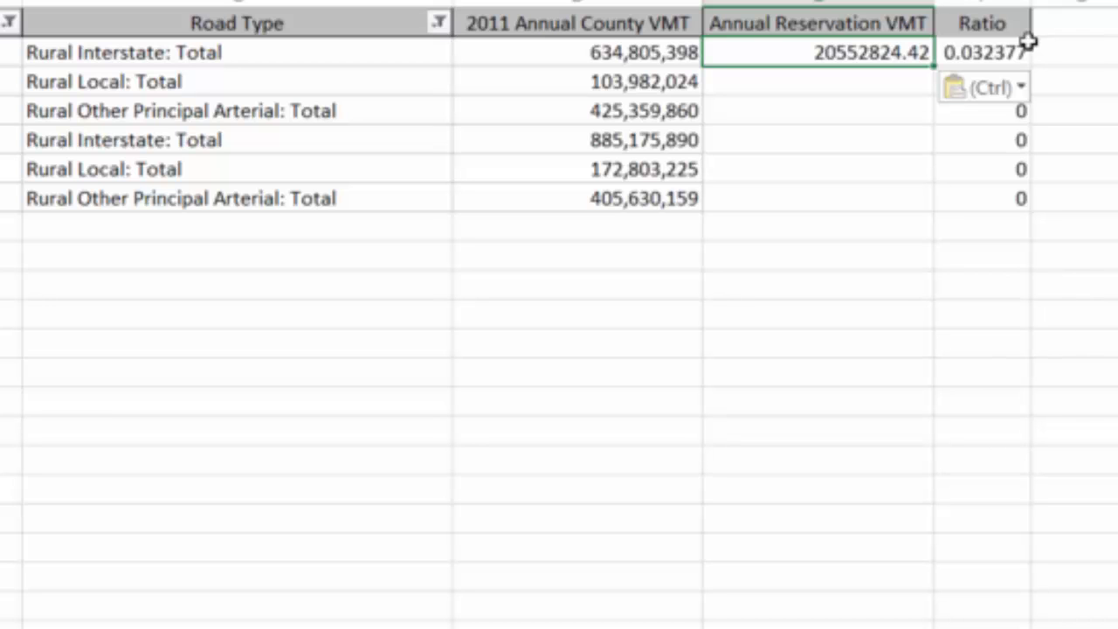
left_click(970, 50)
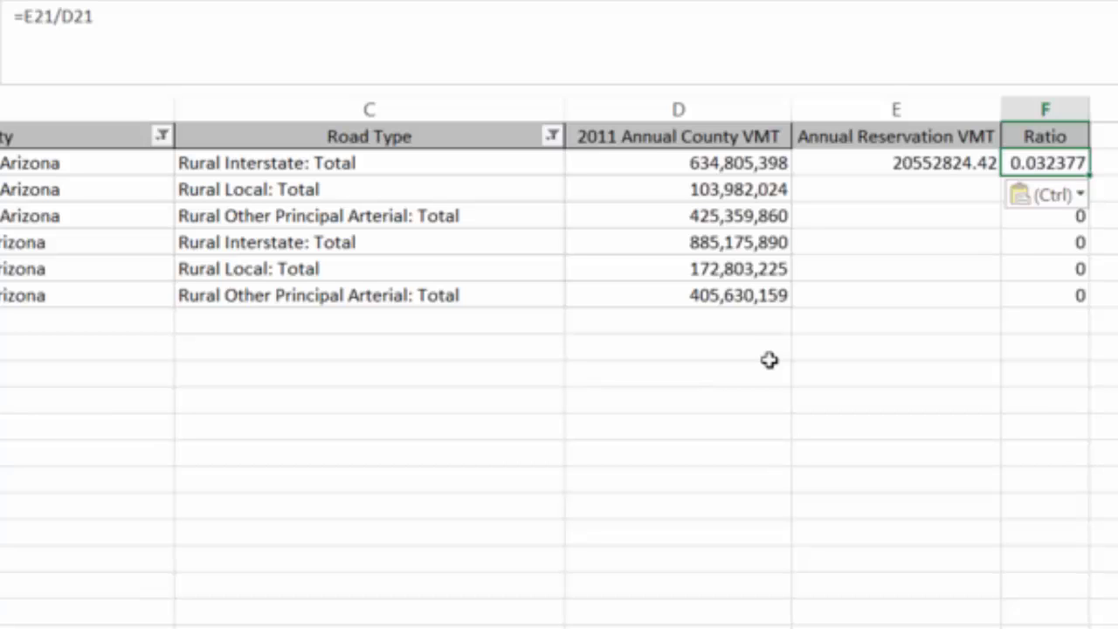
- Copy Coconino County's Rural Local VMT sum from FictionalReservationVMT.xls and paste it as values only into Annual Reservation VMT for Coconino's Rural Local row
left_click(840, 199)
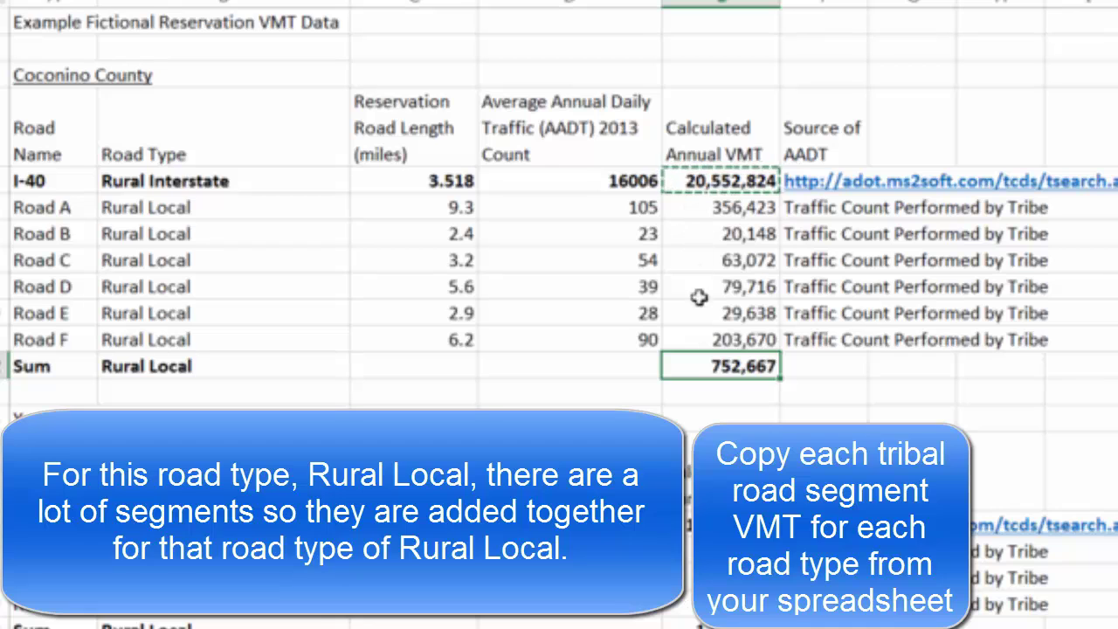
right_click(686, 366)
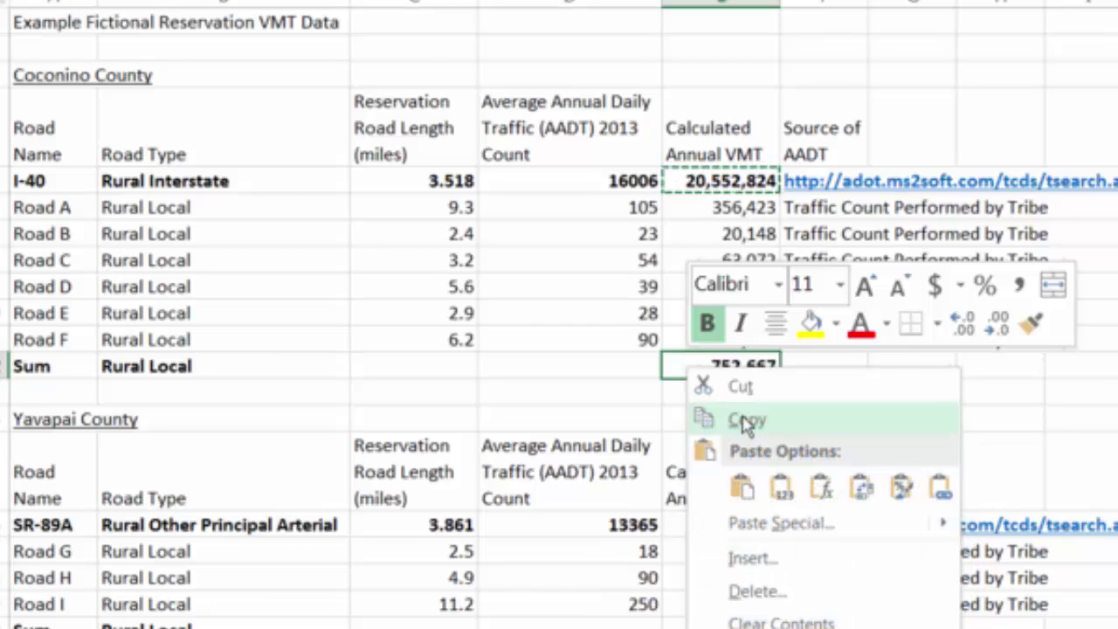
left_click(745, 422)
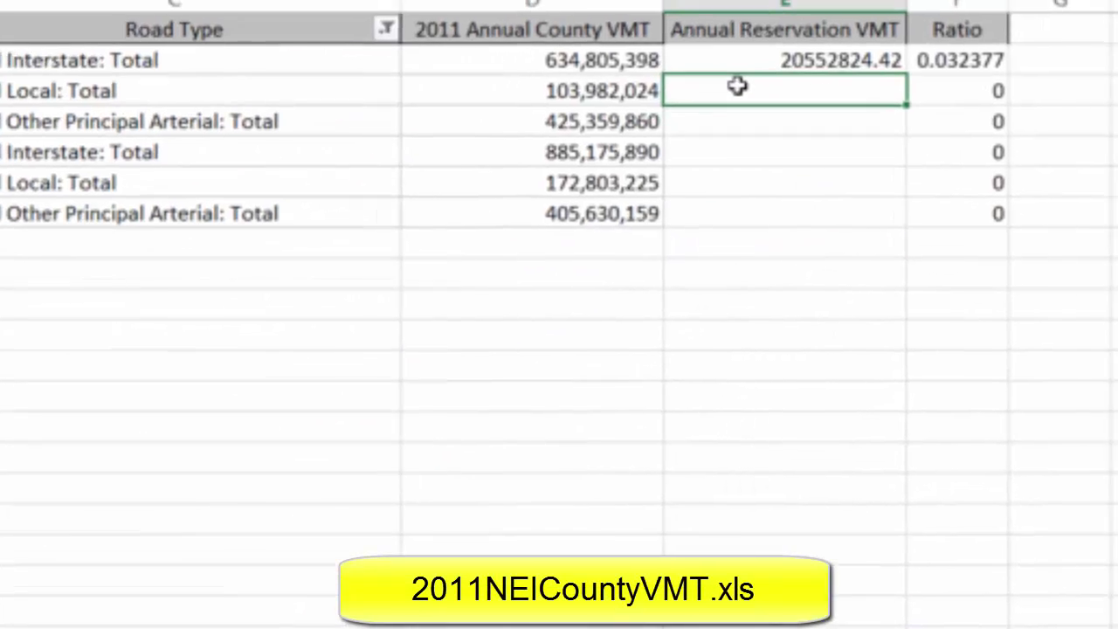
right_click(800, 87)
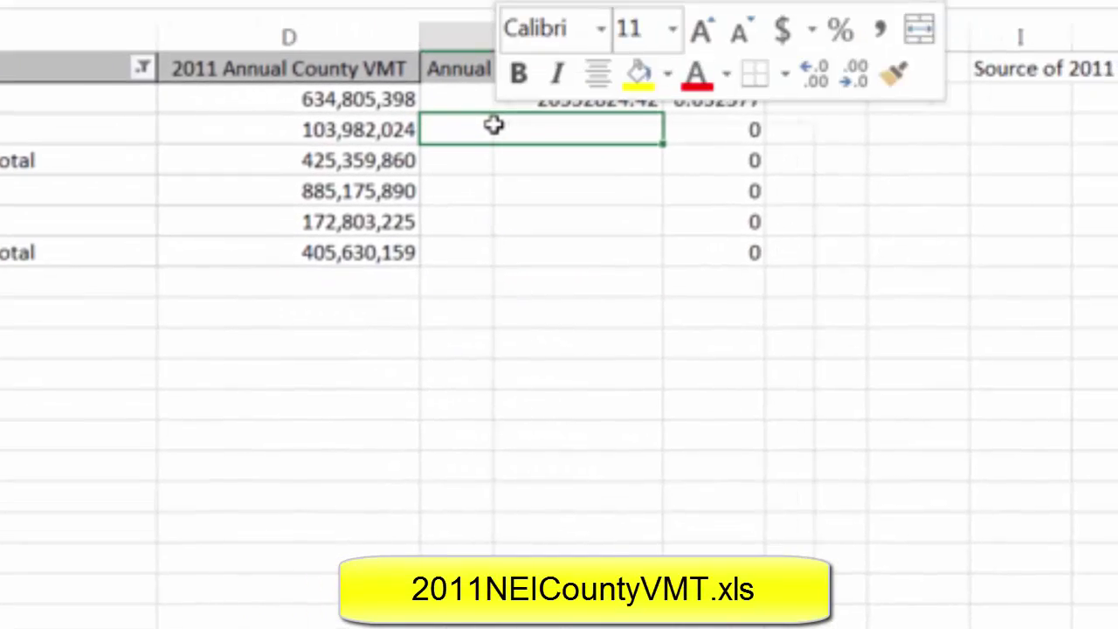
mouse_move(559, 330)
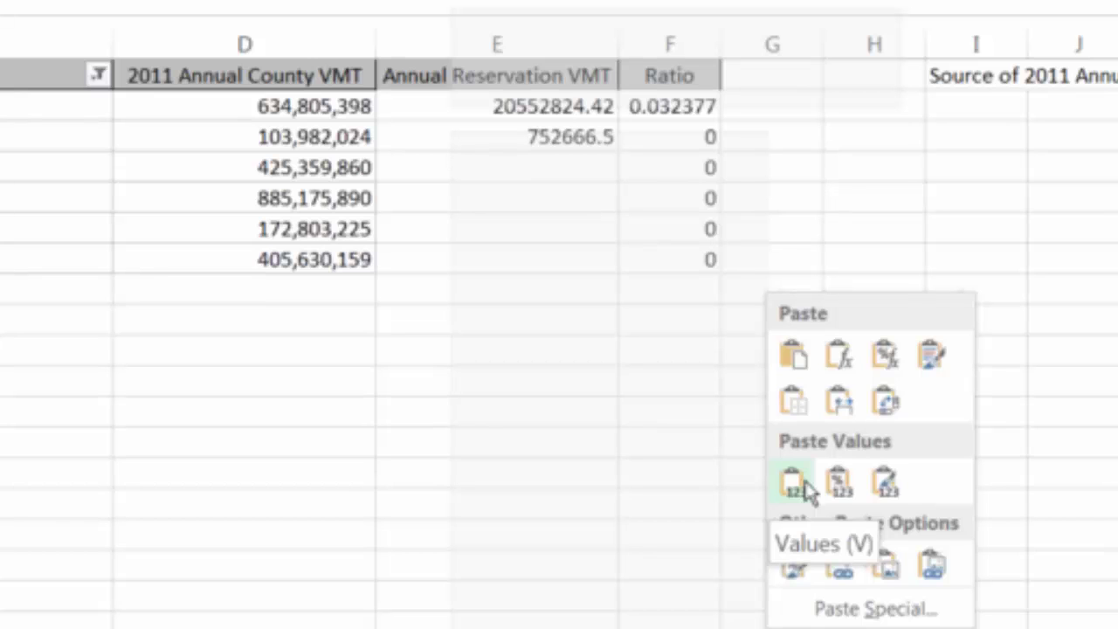
left_click(795, 486)
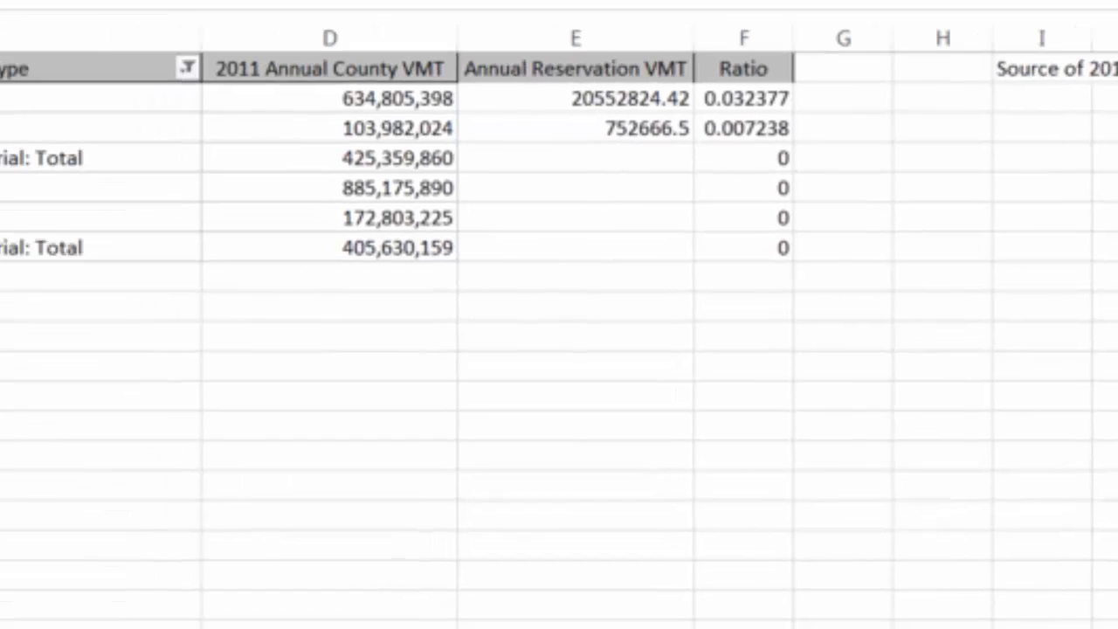
- Copy SR-89A's calculated annual VMT from FictionalReservationVMT.xls and paste it as values only into Annual Reservation VMT for Yavapai's Rural Other Principal Arterial row
left_click(492, 568)
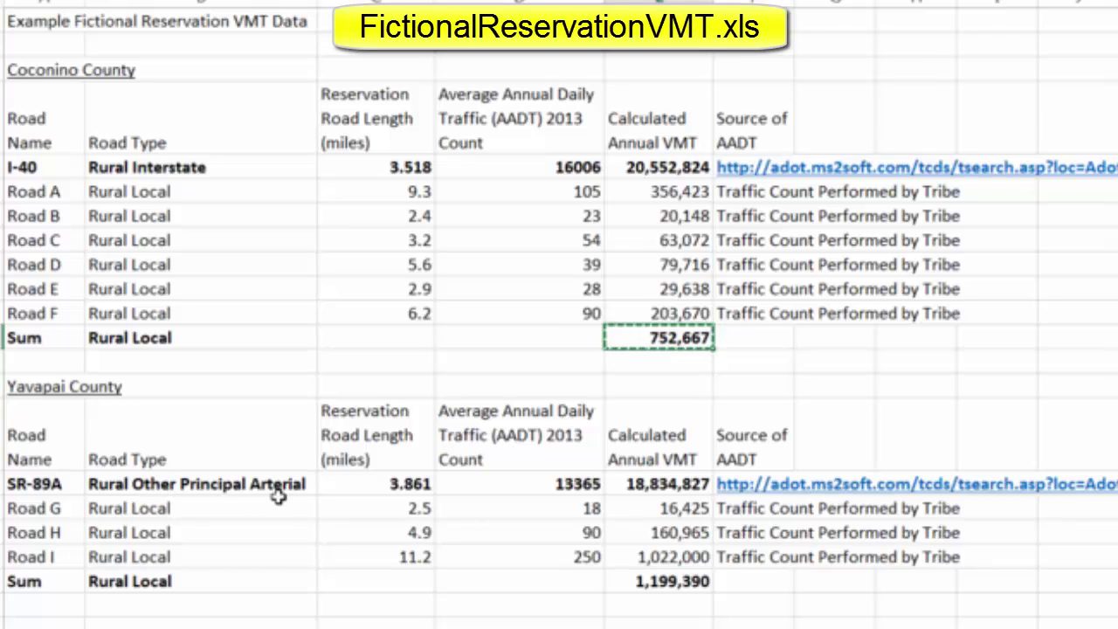
left_click(646, 488)
right_click(648, 489)
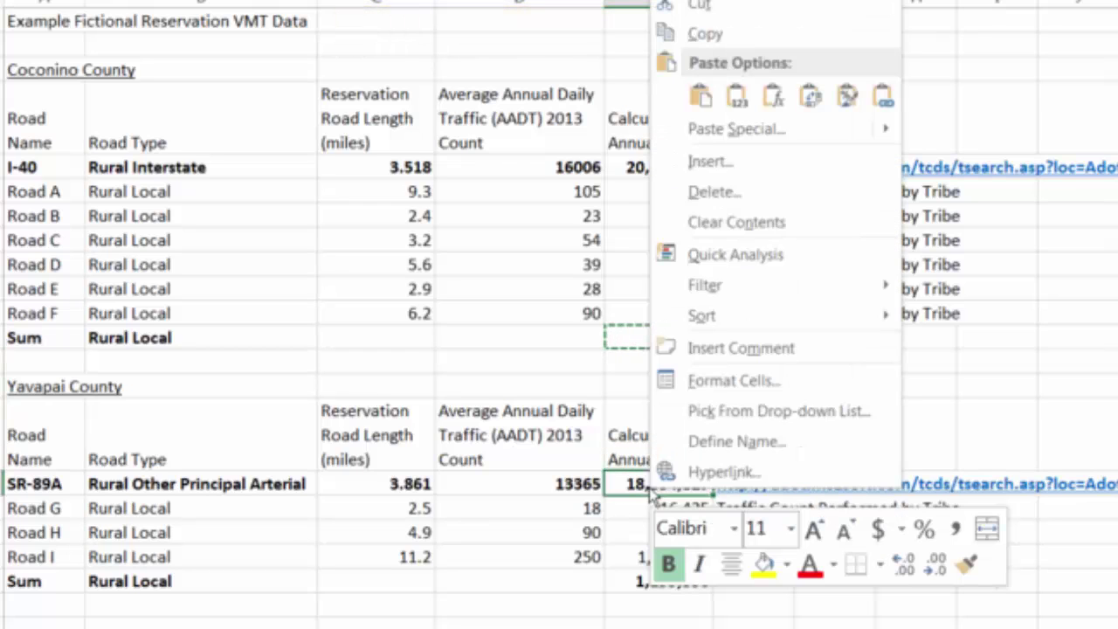
left_click(705, 51)
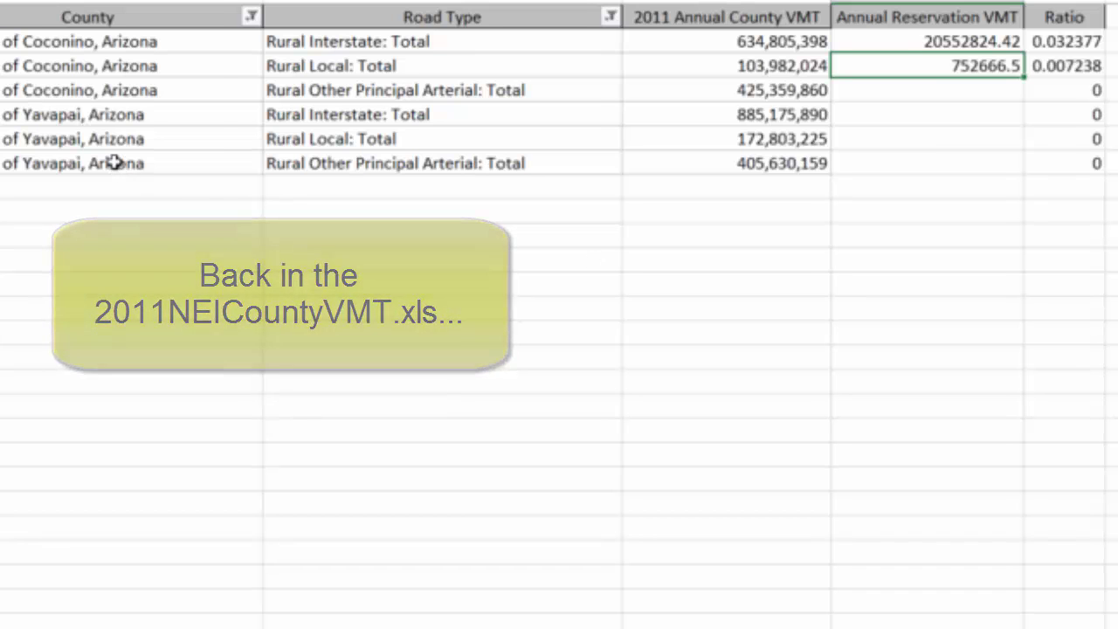
left_click(677, 157)
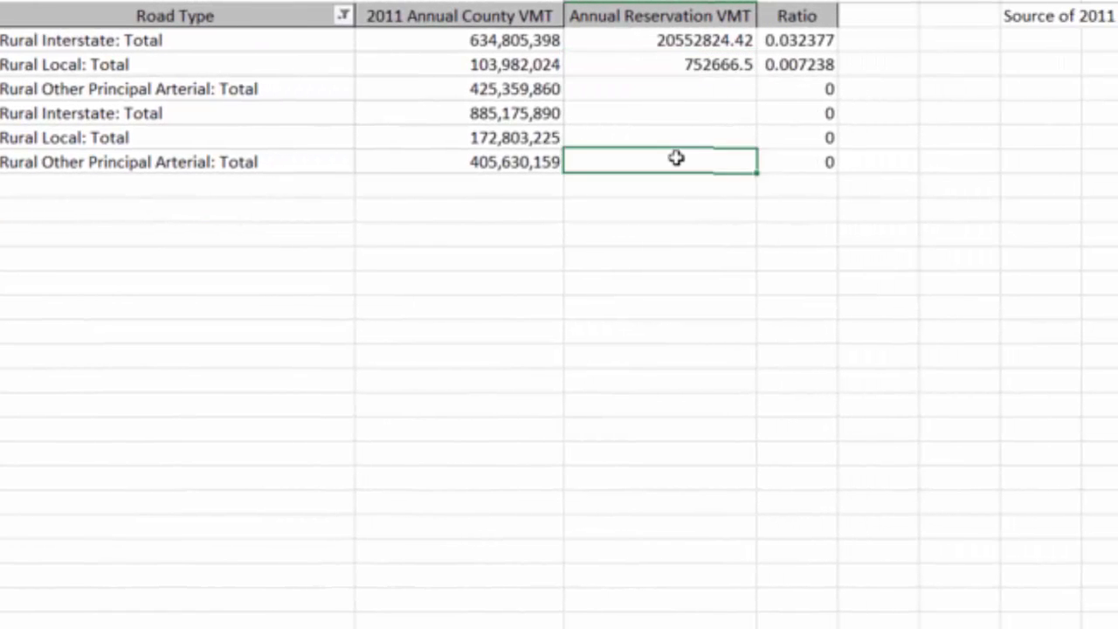
right_click(677, 157)
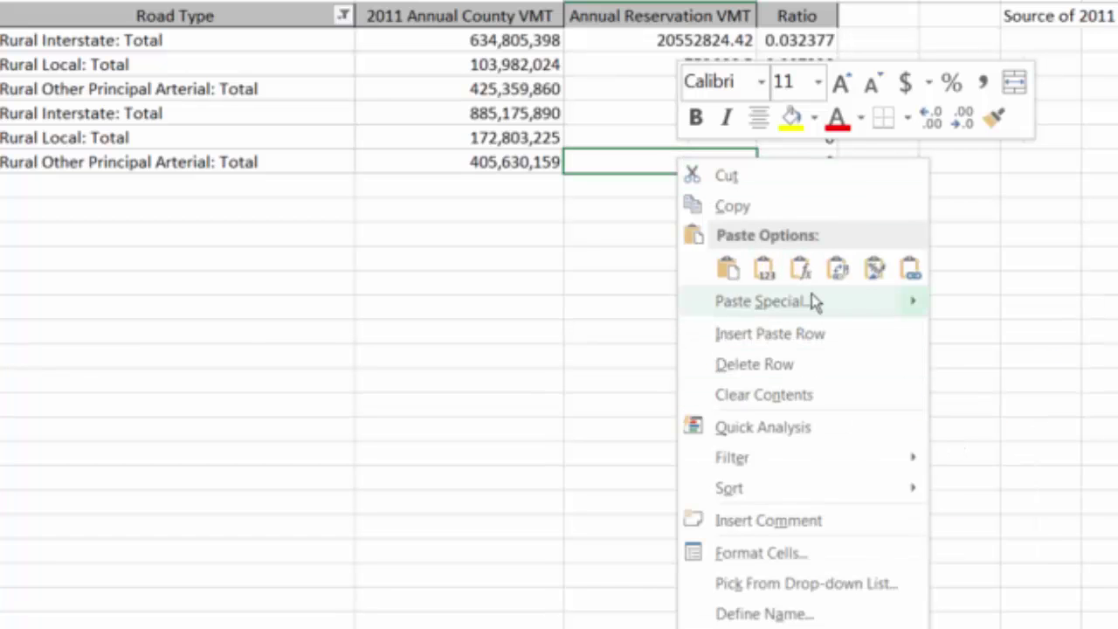
mouse_move(812, 293)
left_click(952, 437)
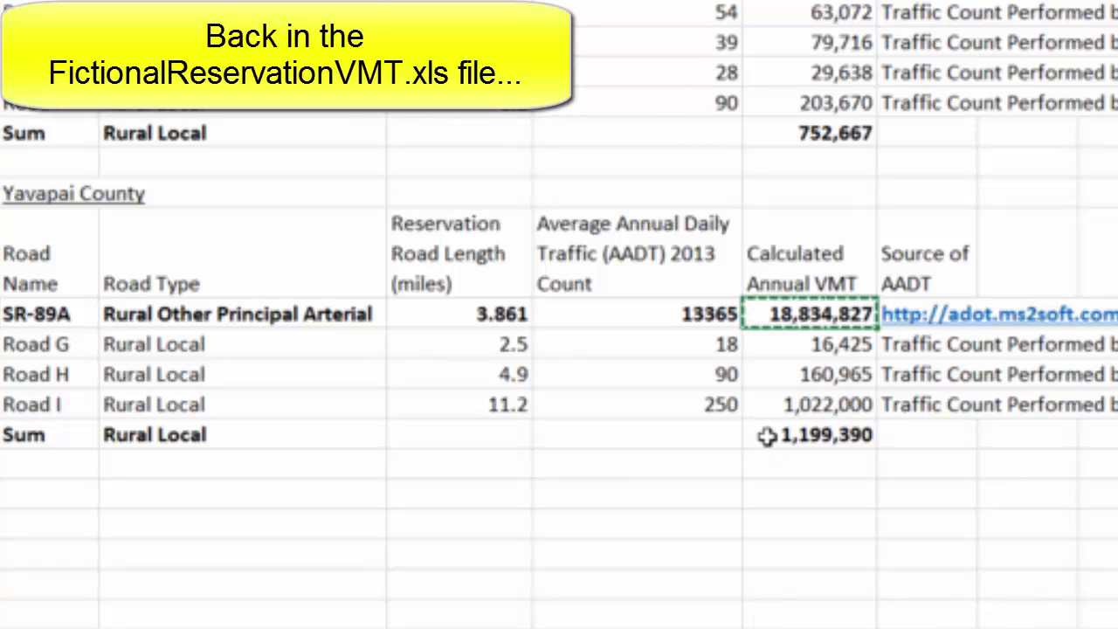
- Copy Yavapai County's Rural Local VMT sum from FictionalReservationVMT.xls and paste it as values only into Annual Reservation VMT for Yavapai's Rural Local row
left_click(766, 436)
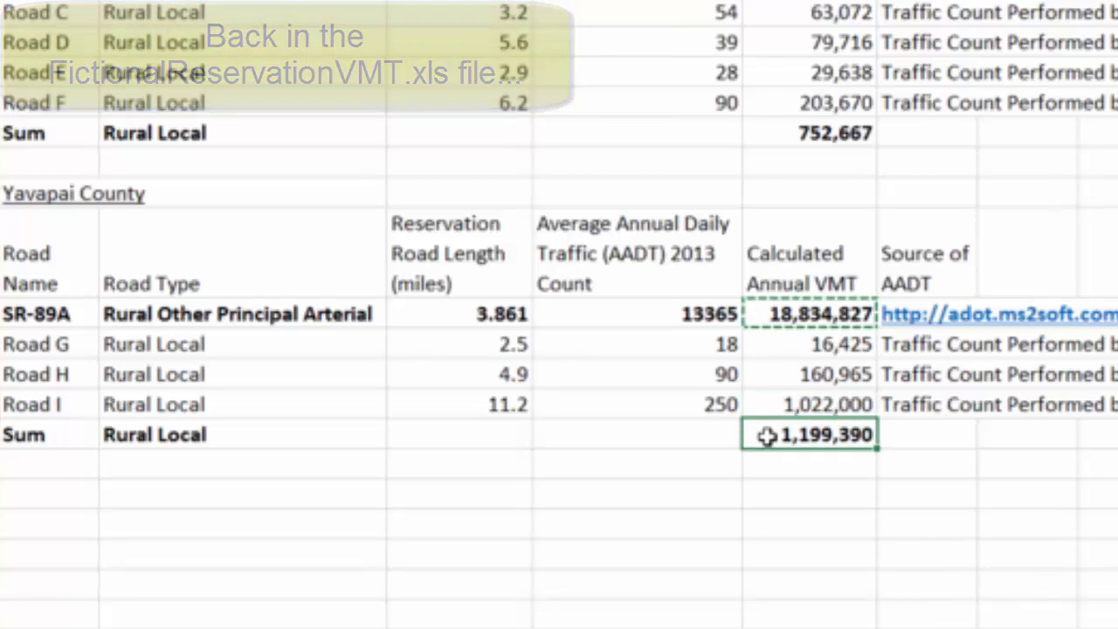
right_click(767, 436)
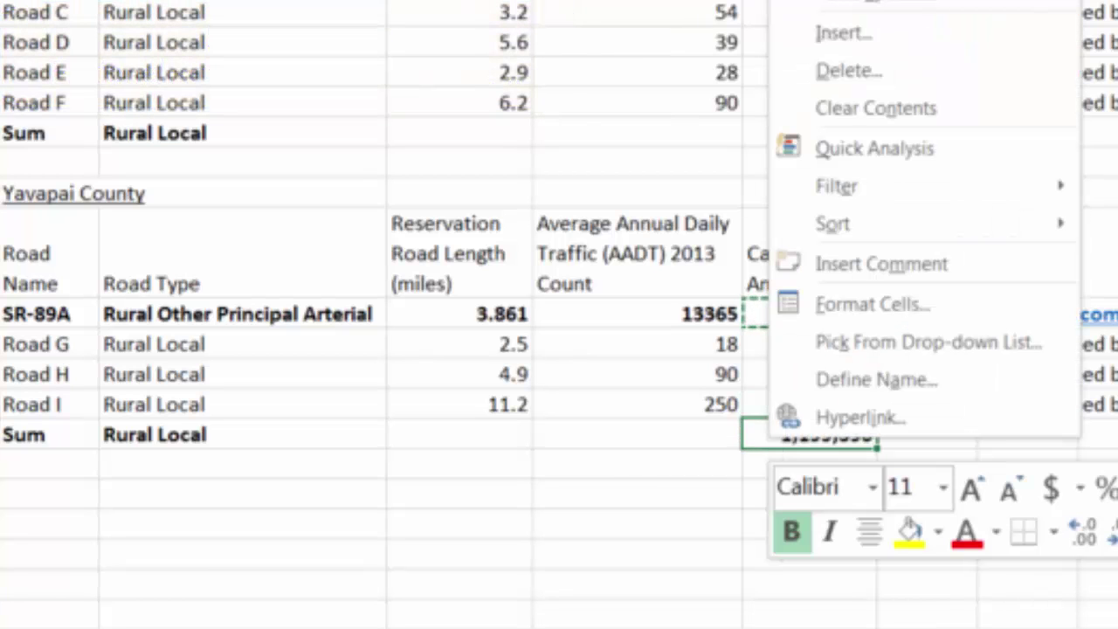
key("ctrl+c")
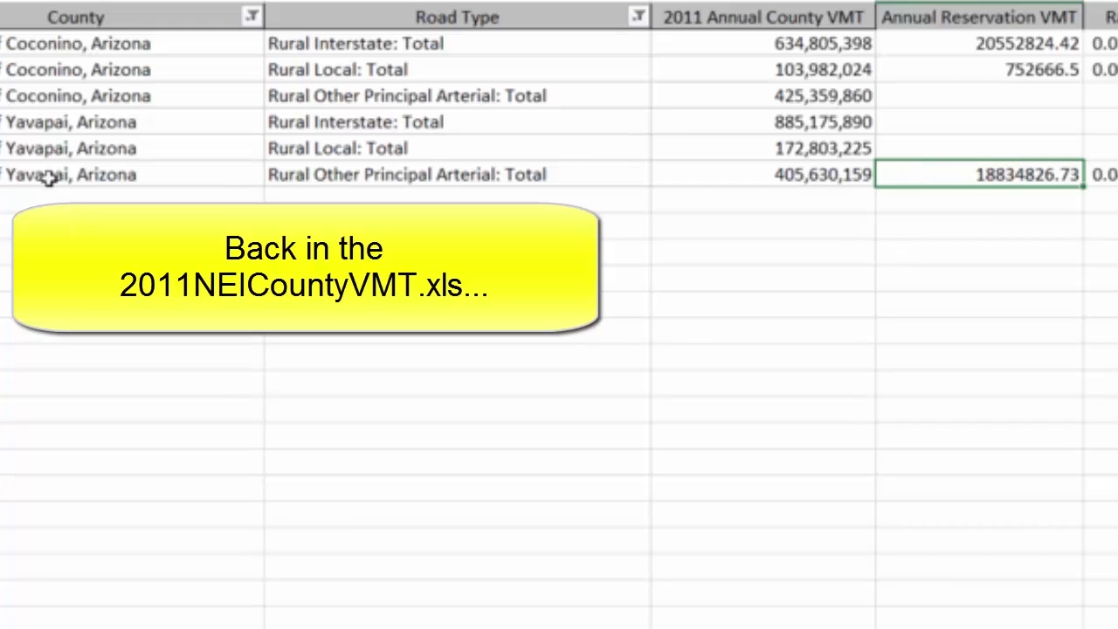
left_click(881, 145)
right_click(881, 145)
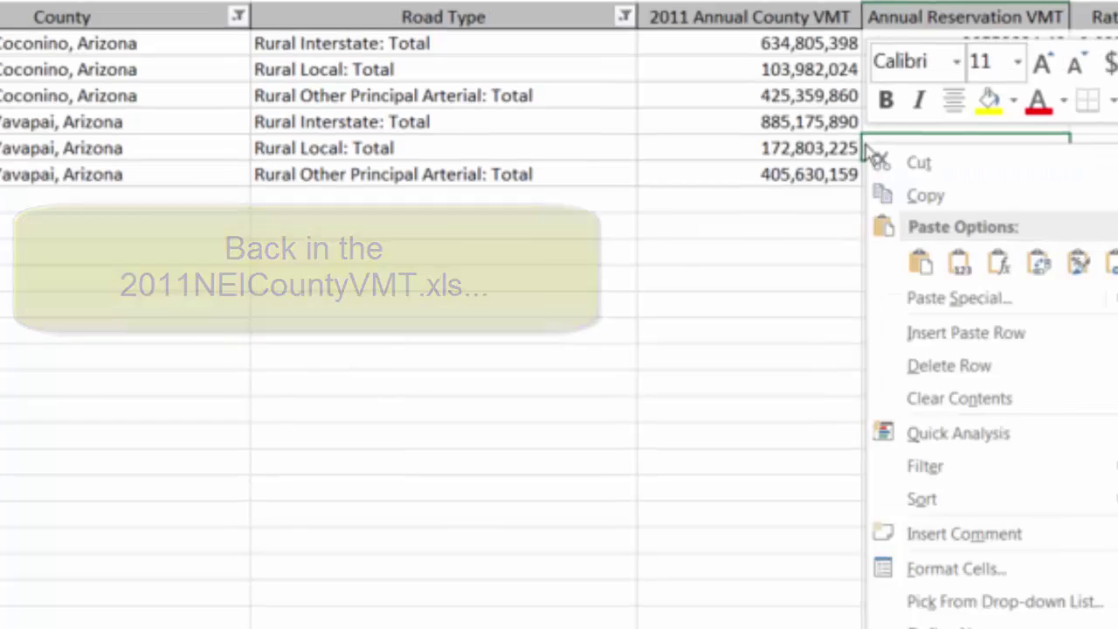
mouse_move(729, 296)
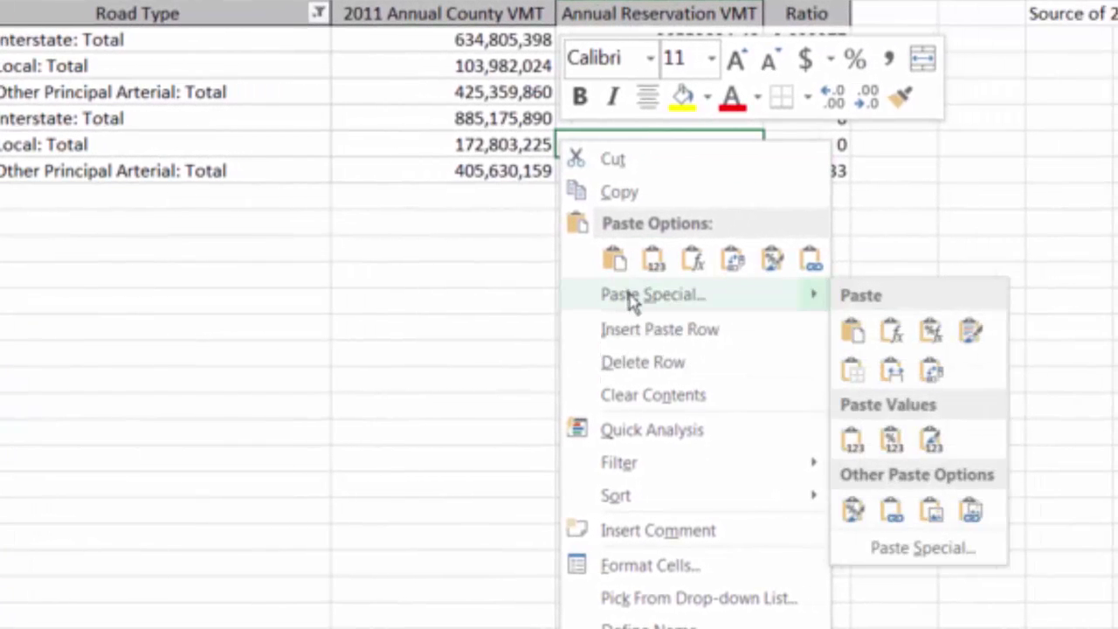
left_click(851, 443)
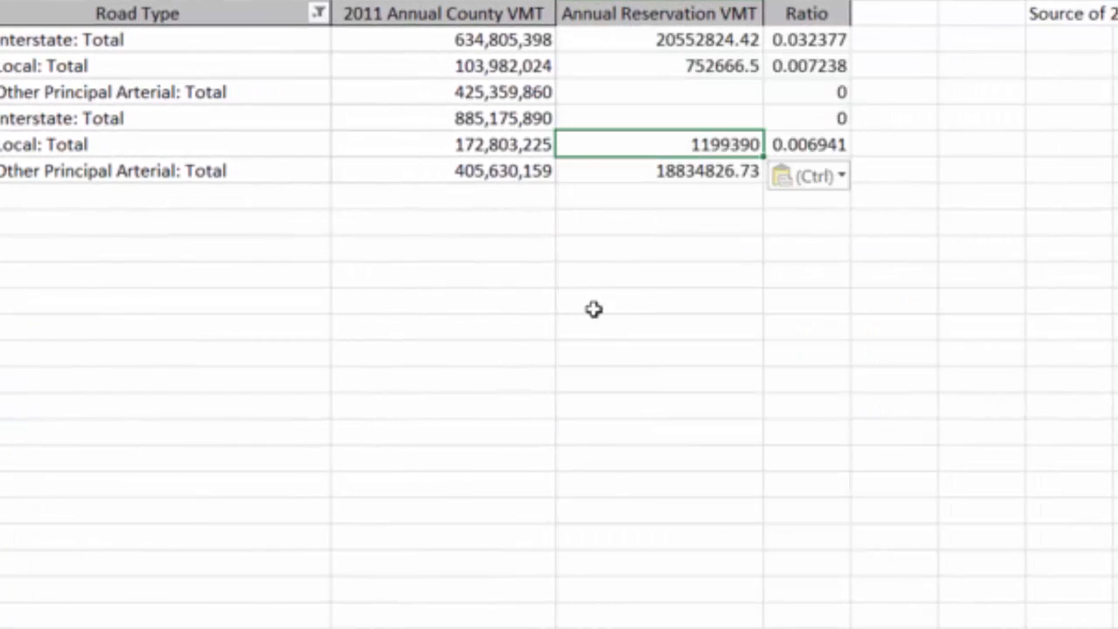
- Review the Annual Reservation VMT cells for Coconino's Rural Other Principal Arterial row and Yavapai's Rural Interstate row
key("Up")
key("Up")
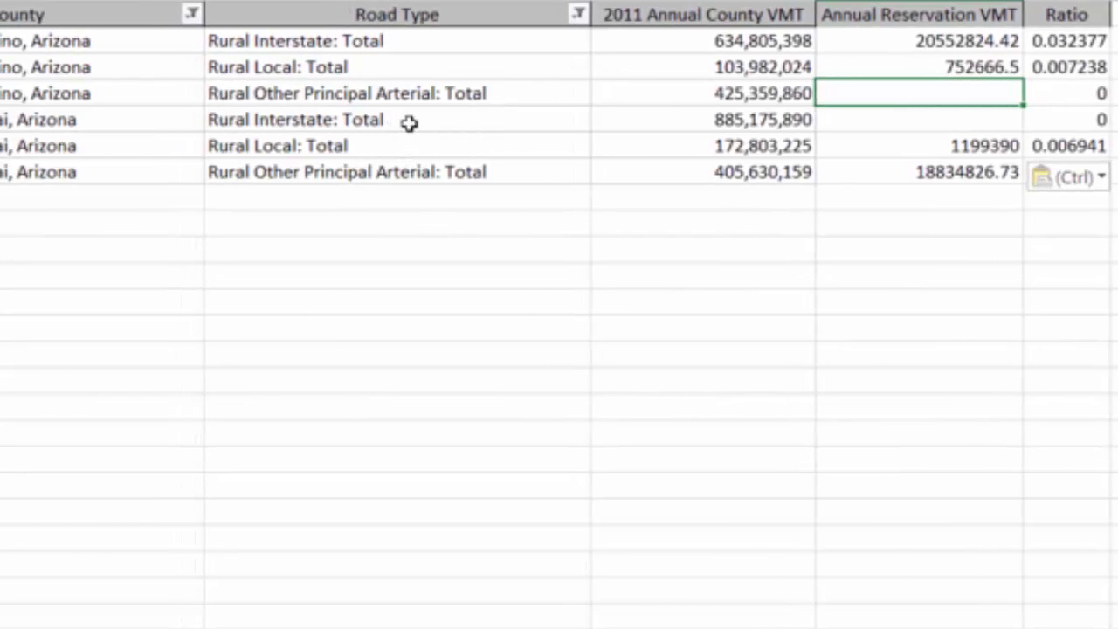
left_click(931, 119)
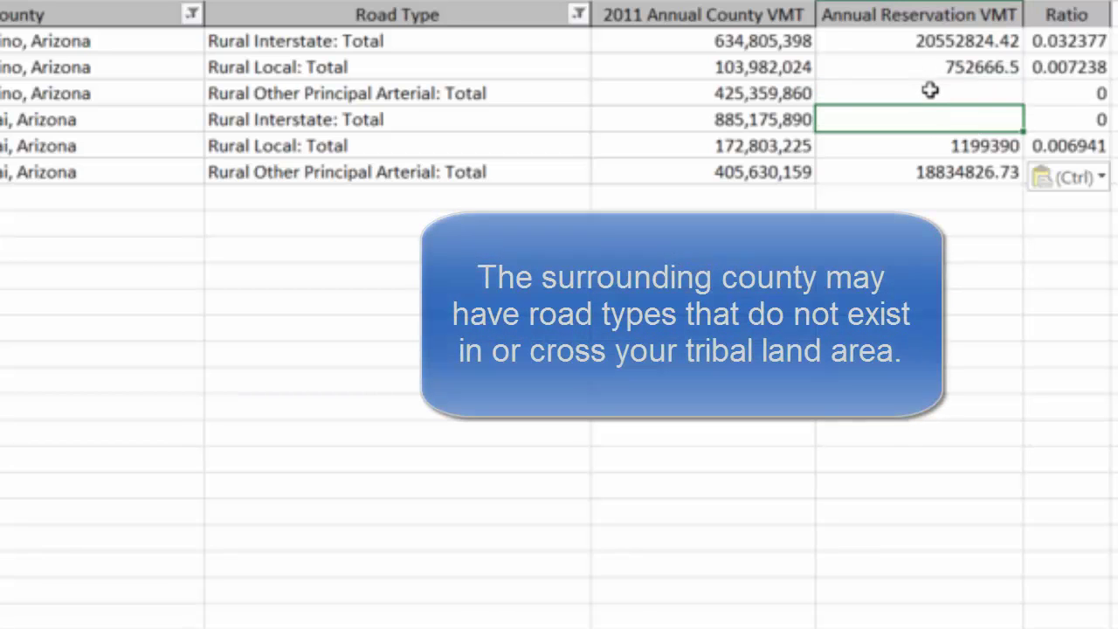
left_click(930, 91)
left_click(944, 119)
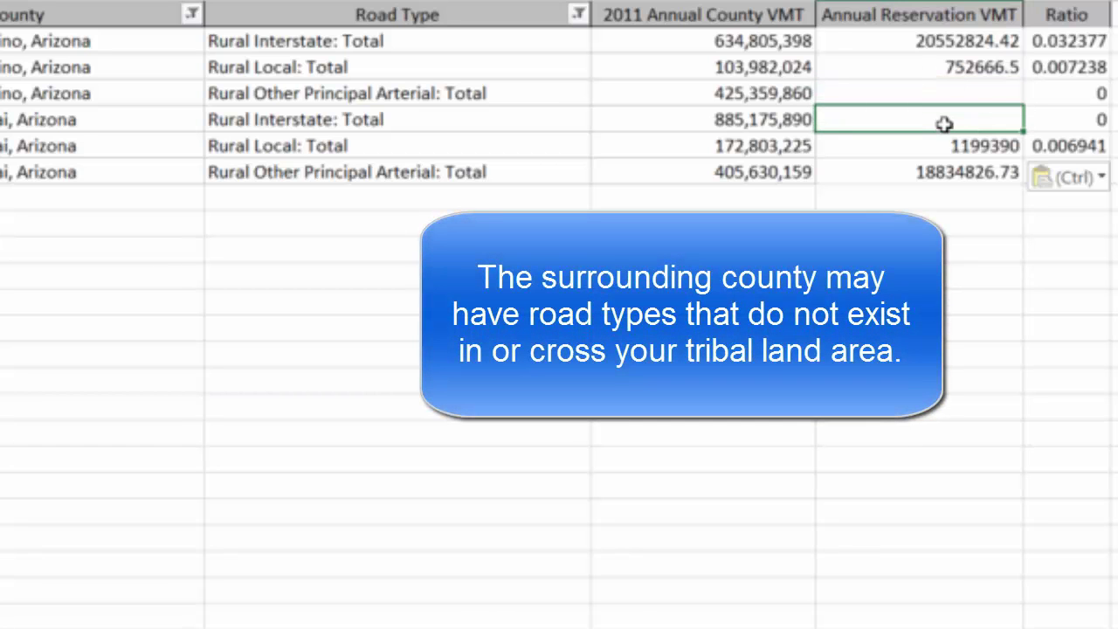